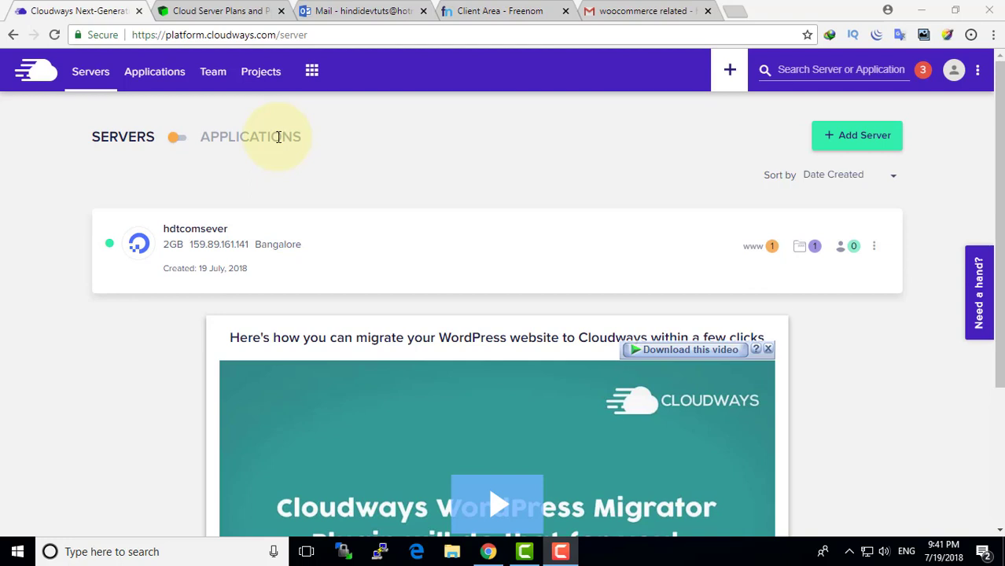
# - Open the hdtcom application installed on the hdtcomsever server and launch its website from the application URL
pyautogui.click(759, 249)
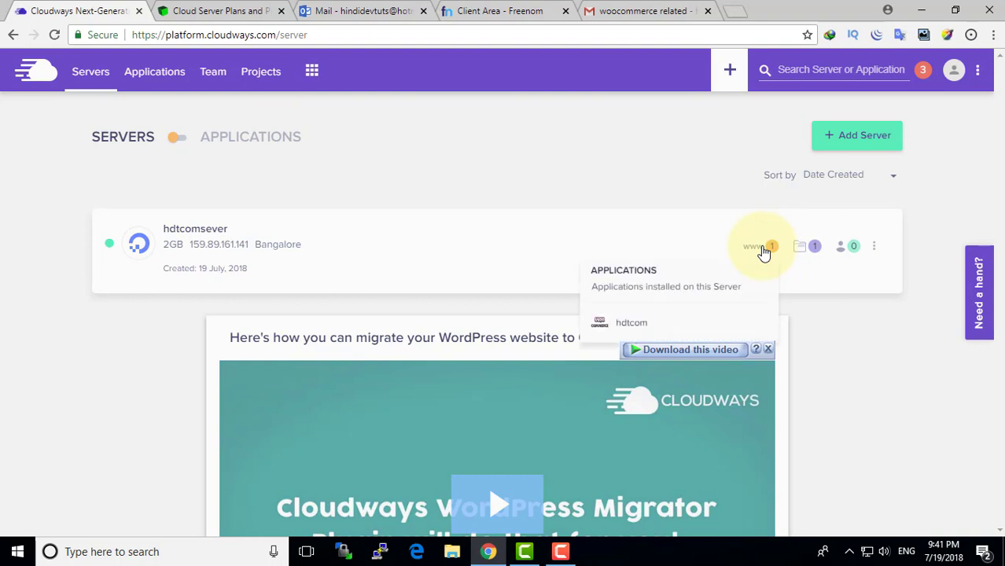
pyautogui.click(632, 323)
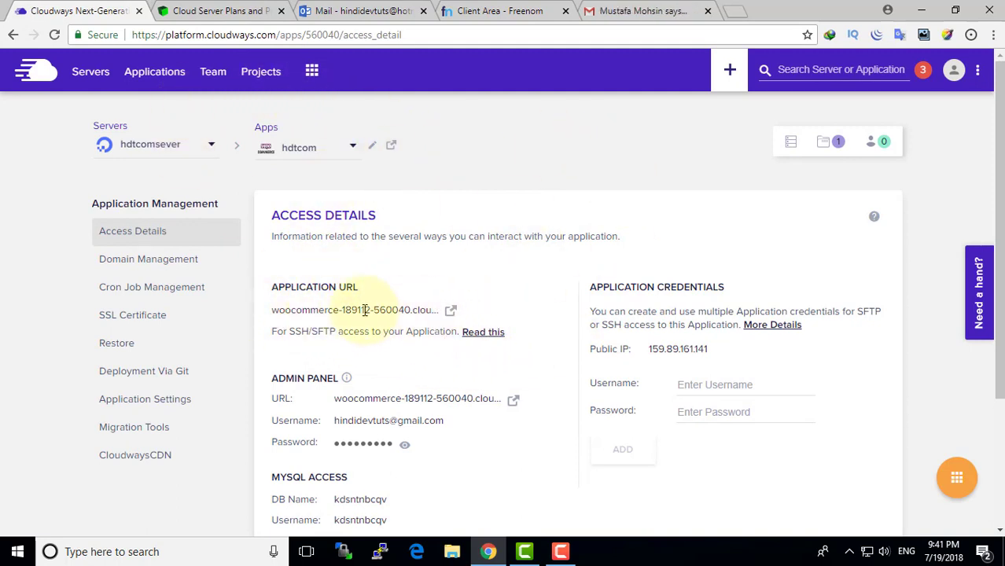
pyautogui.click(451, 312)
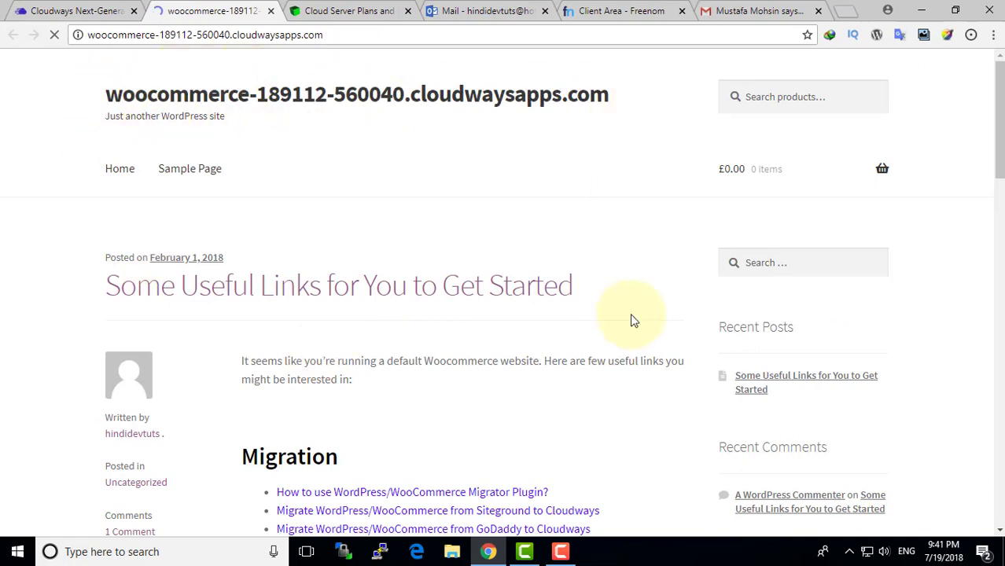
# - Examine the default WooCommerce site's homepage and author page, including the useful links post and its sections
pyautogui.scroll(-4, 634, 319)
pyautogui.scroll(-11, 634, 320)
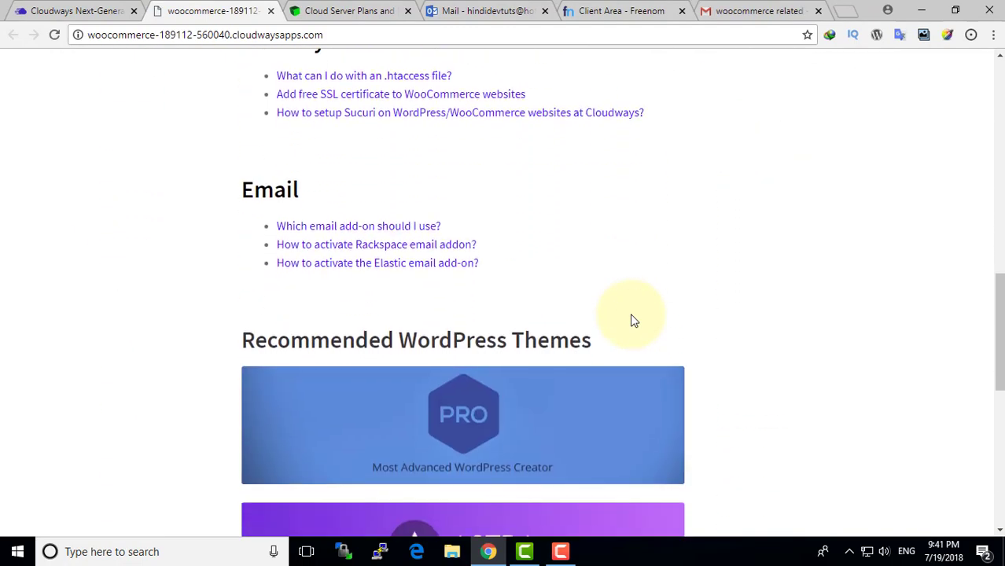
pyautogui.scroll(-3, 634, 320)
pyautogui.scroll(12, 633, 320)
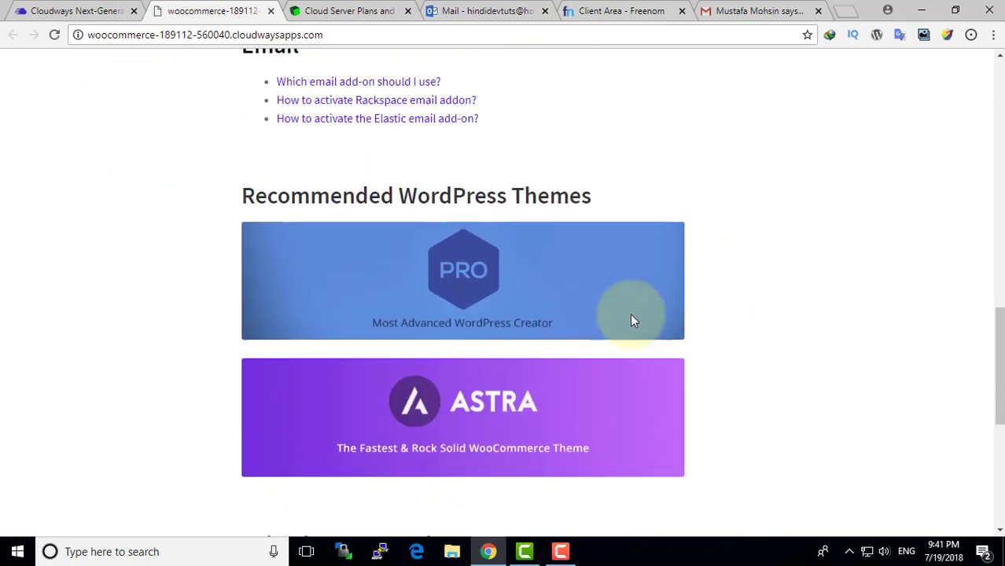
pyautogui.scroll(5, 633, 320)
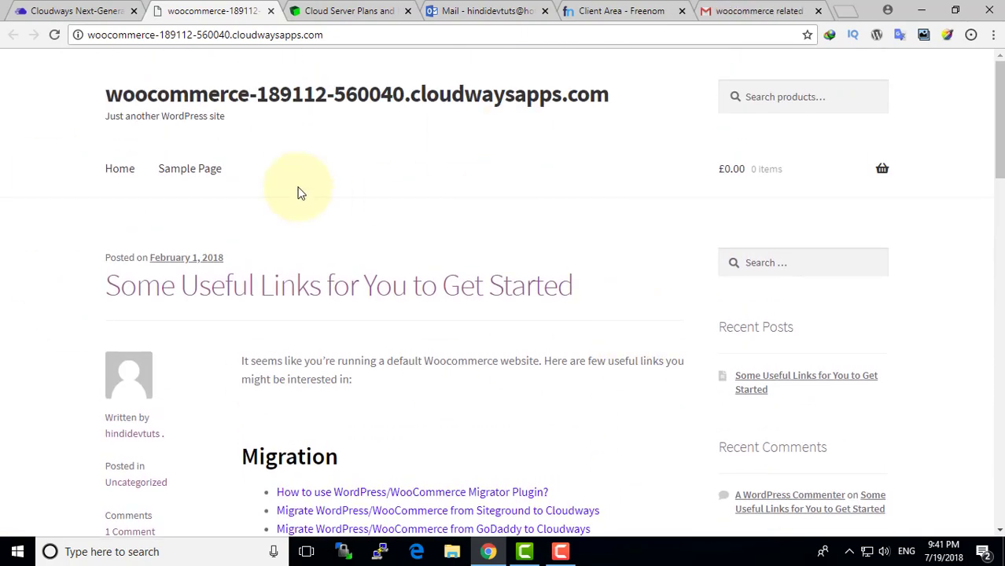
pyautogui.scroll(-2, 163, 426)
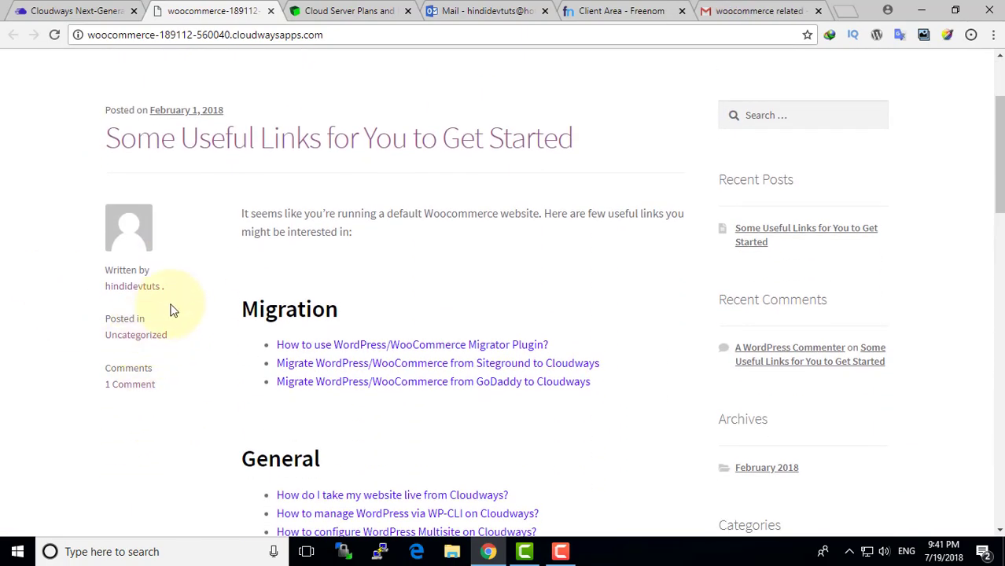
pyautogui.click(145, 287)
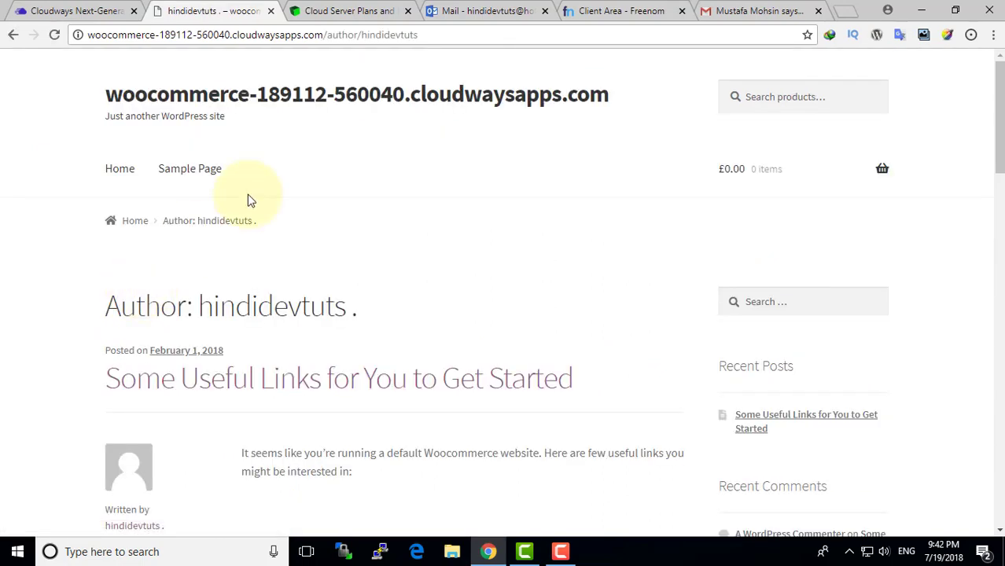
pyautogui.scroll(-4, 314, 299)
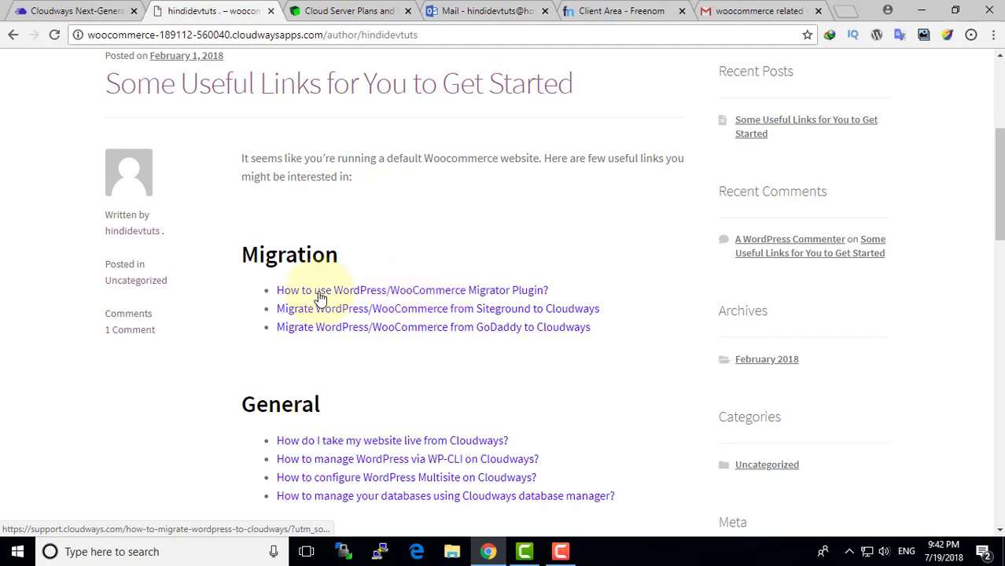
pyautogui.scroll(-3, 362, 297)
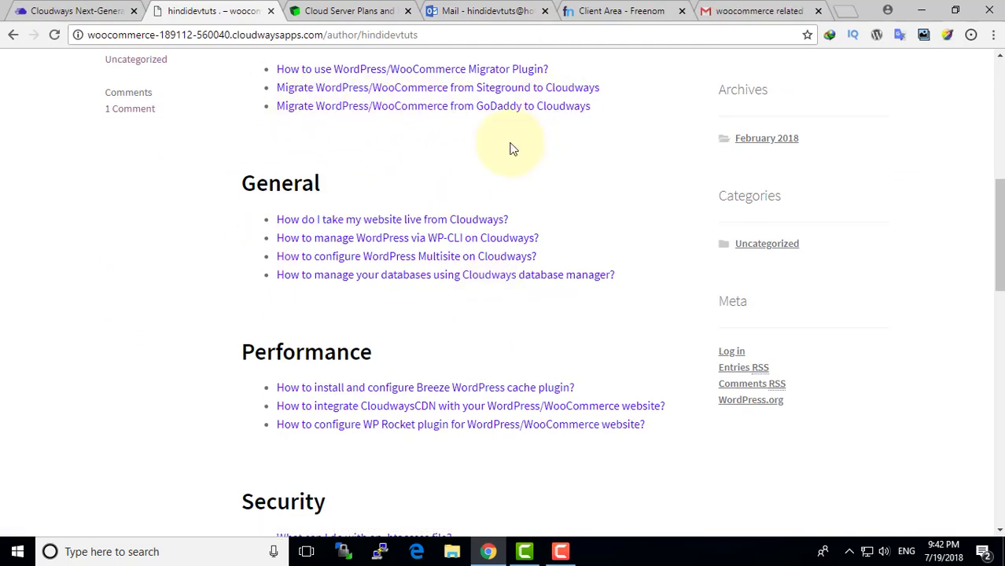
pyautogui.scroll(7, 563, 190)
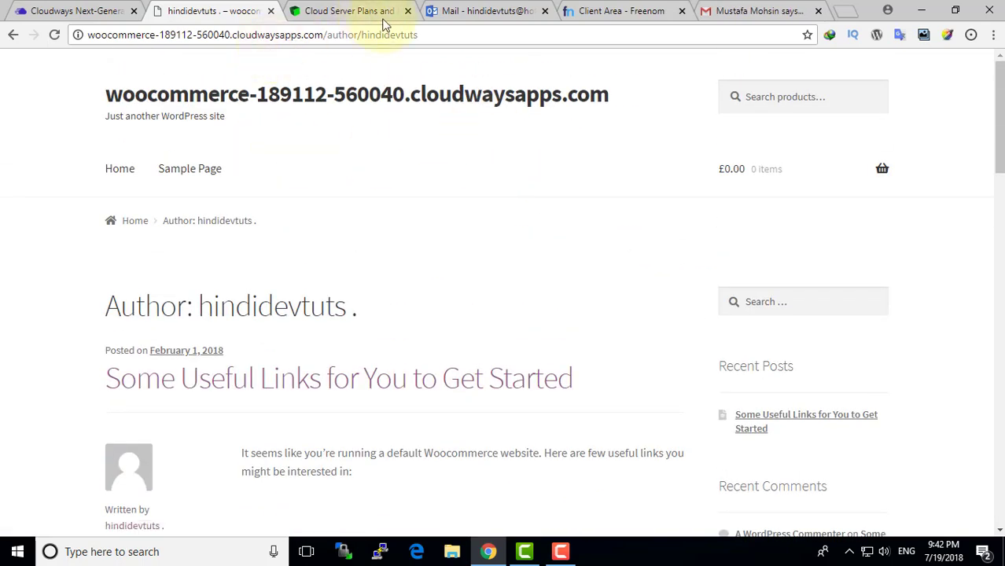
# - Go to the site's wp-admin address to open the WordPress login page
pyautogui.moveTo(432, 35); pyautogui.dragTo(328, 37)
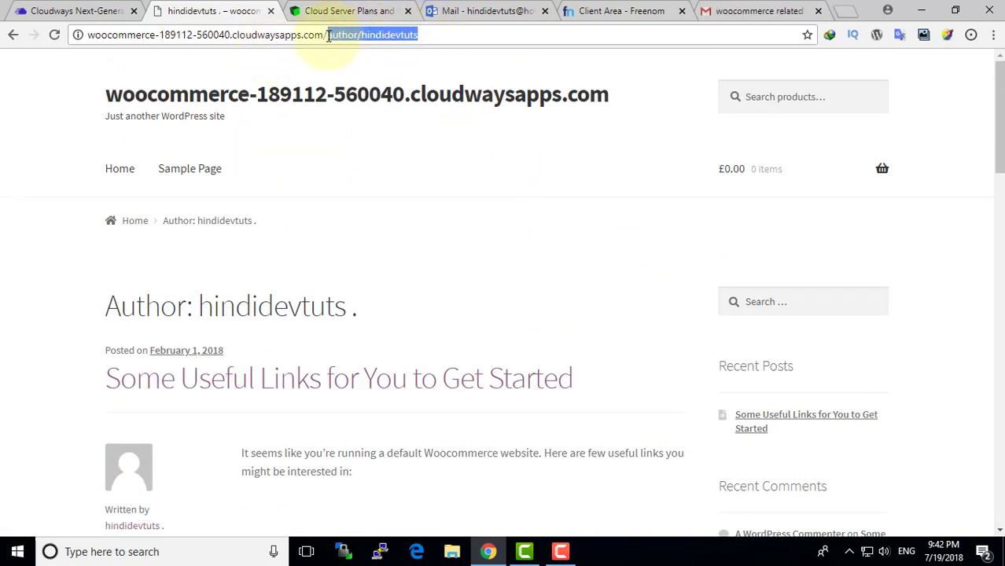
pyautogui.write('wp')
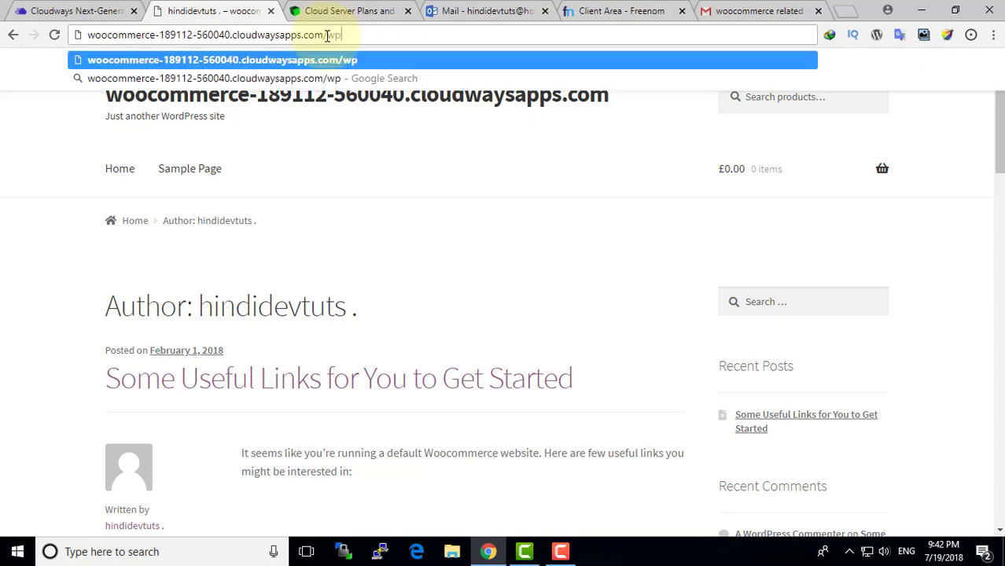
pyautogui.write('-admin')
pyautogui.press('Return')
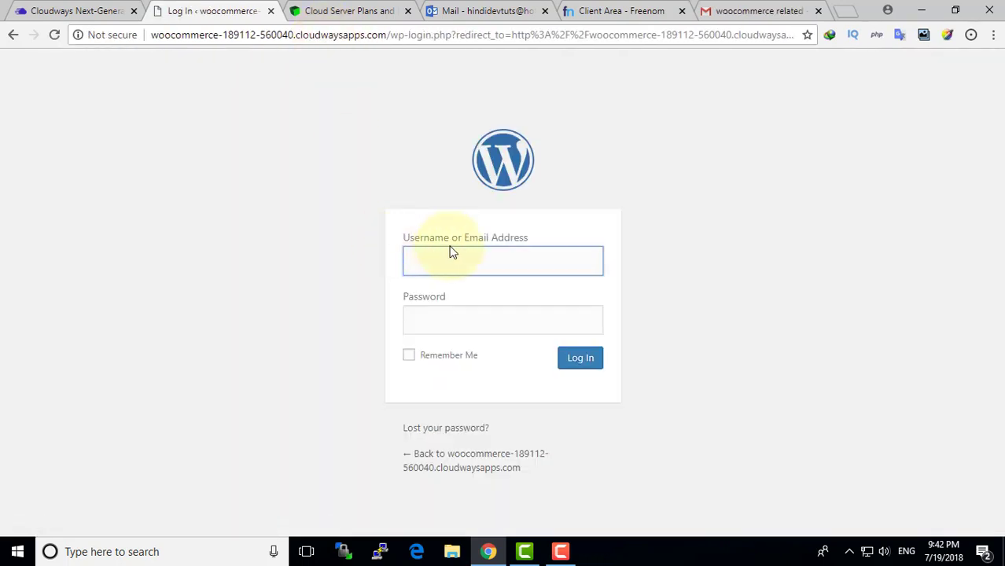
# - Try to copy the Admin Panel username from the Cloudways access details into the WordPress login form
pyautogui.click(82, 11)
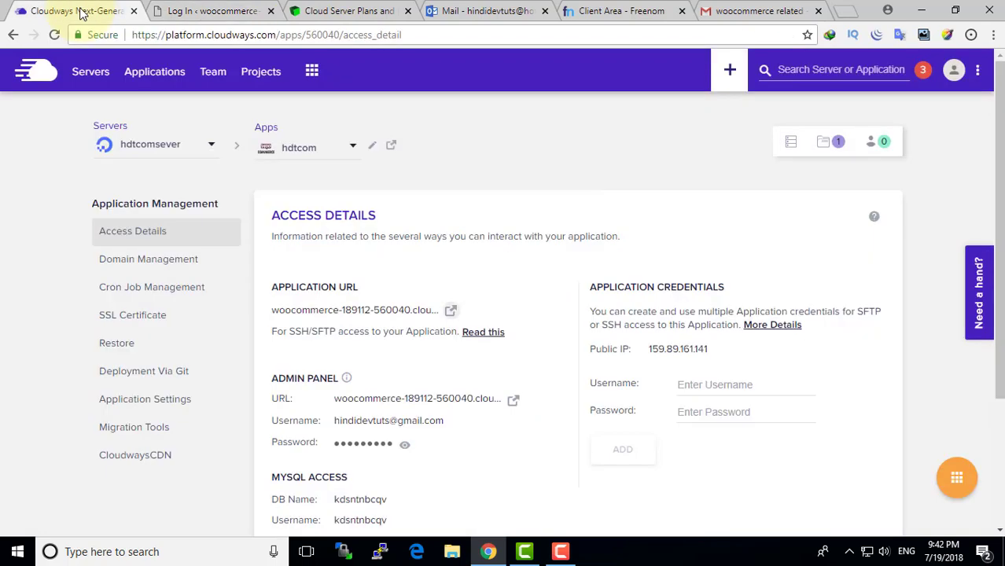
pyautogui.scroll(-1, 375, 383)
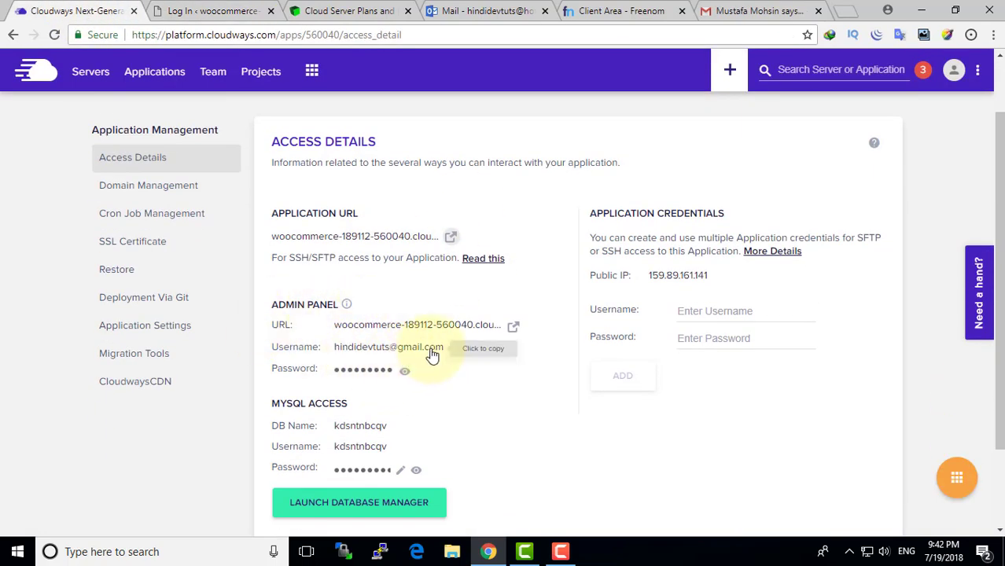
pyautogui.click(477, 354)
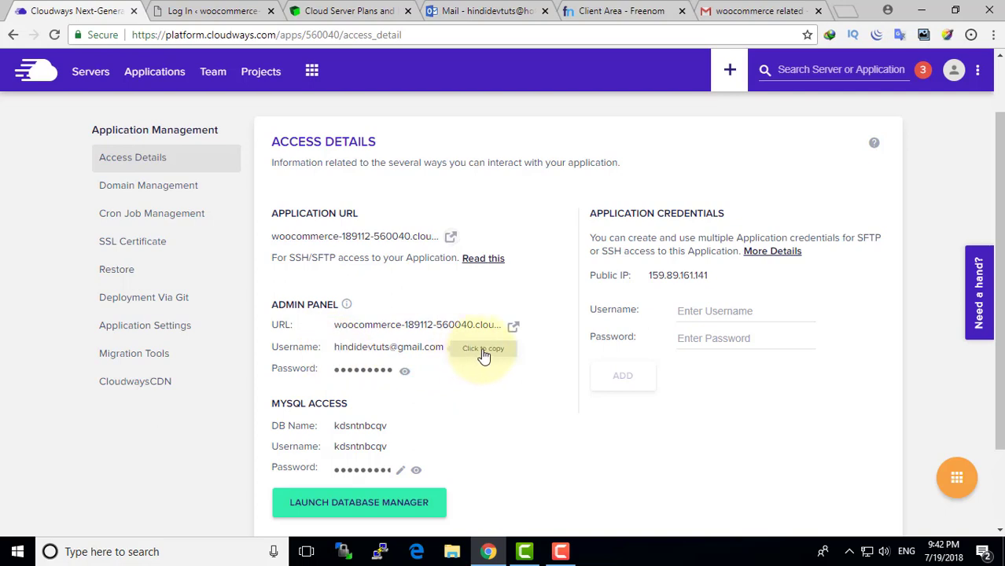
pyautogui.click(254, 9)
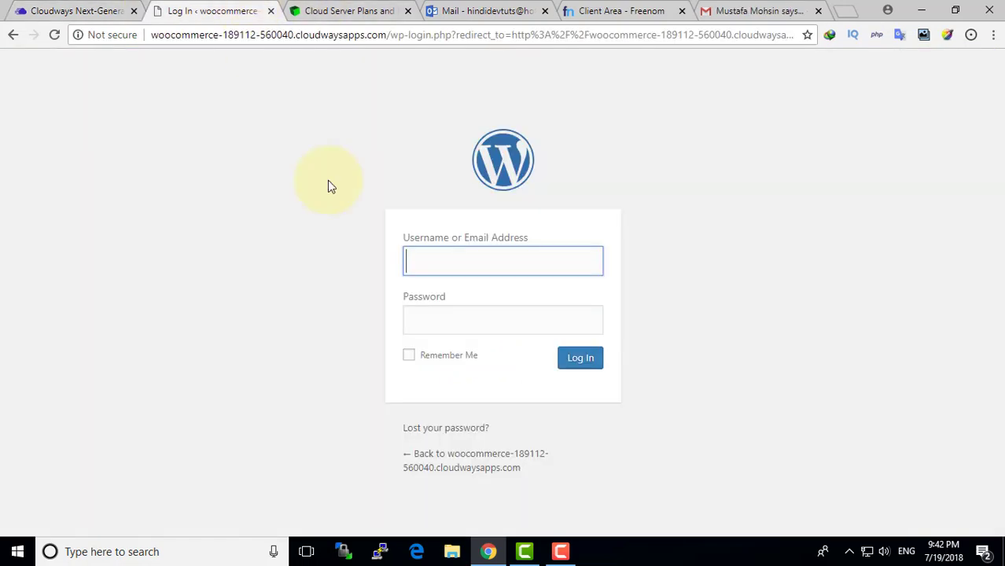
pyautogui.rightClick(424, 260)
pyautogui.click(467, 352)
# - Try to copy the Admin Panel password from Cloudways into the WordPress password field and log in
pyautogui.click(68, 8)
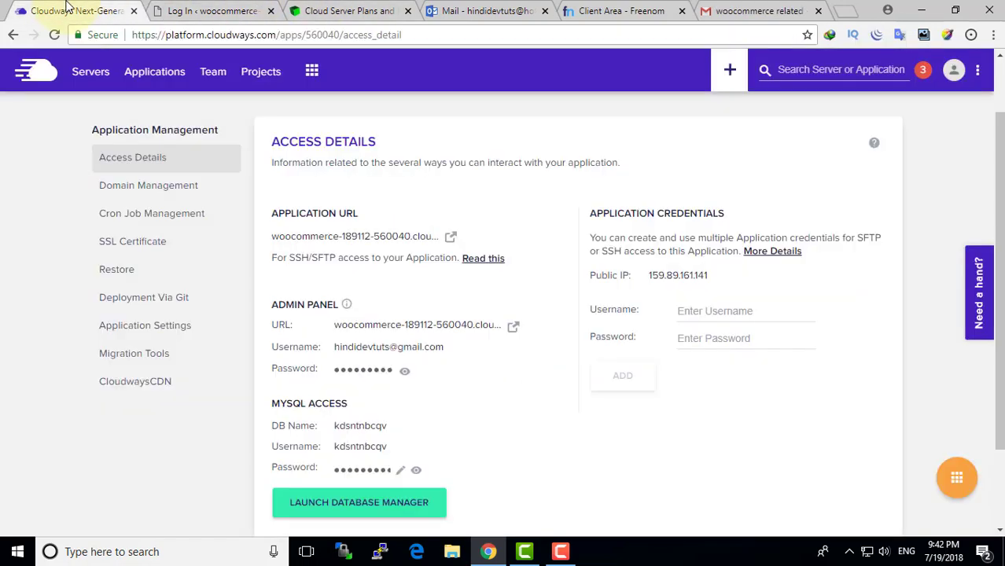
pyautogui.click(434, 375)
pyautogui.click(206, 10)
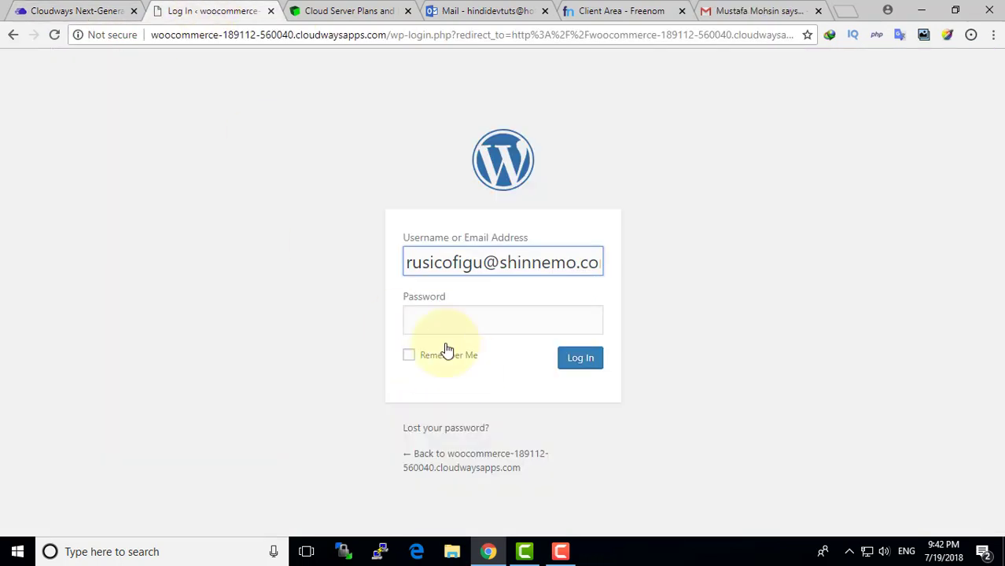
pyautogui.click(429, 316)
pyautogui.rightClick(433, 317)
pyautogui.click(471, 385)
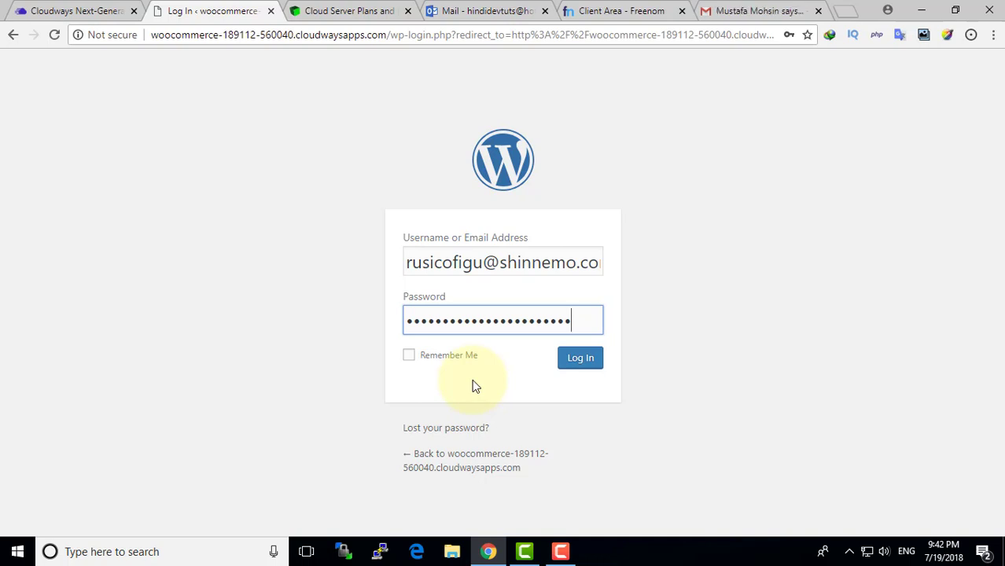
pyautogui.click(577, 364)
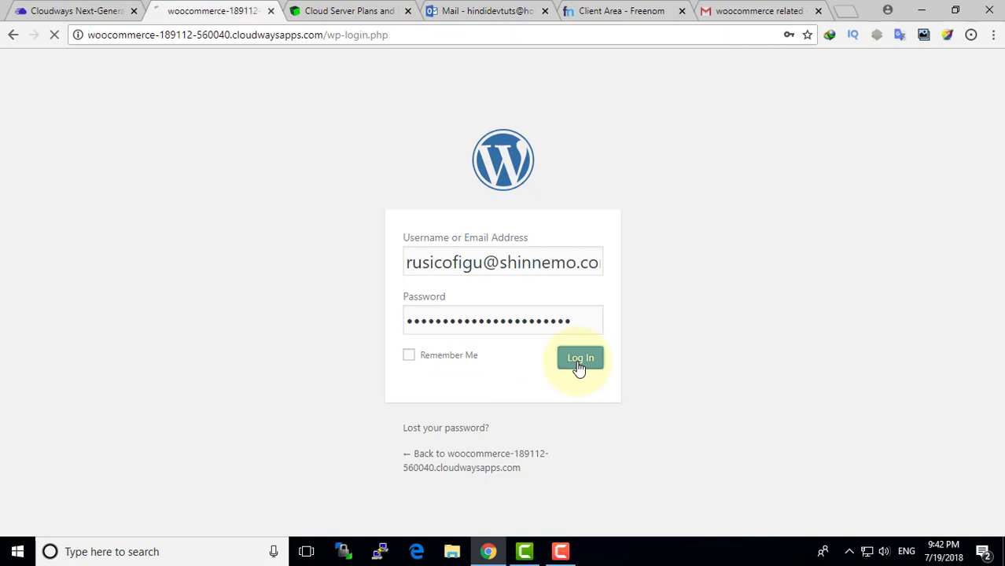
# - Try again to paste the username into the WordPress login form
pyautogui.click(78, 10)
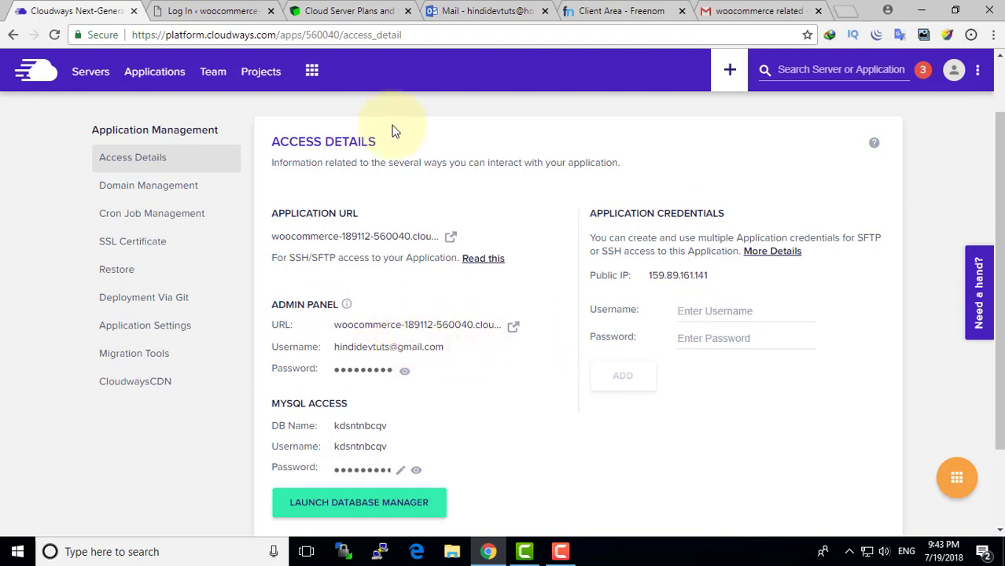
pyautogui.click(228, 11)
pyautogui.rightClick(430, 303)
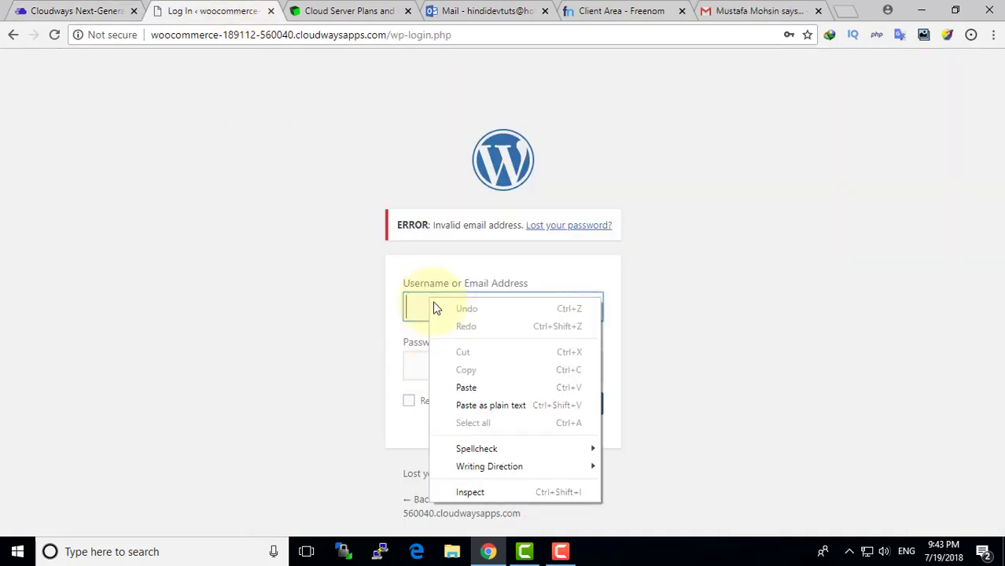
pyautogui.click(474, 388)
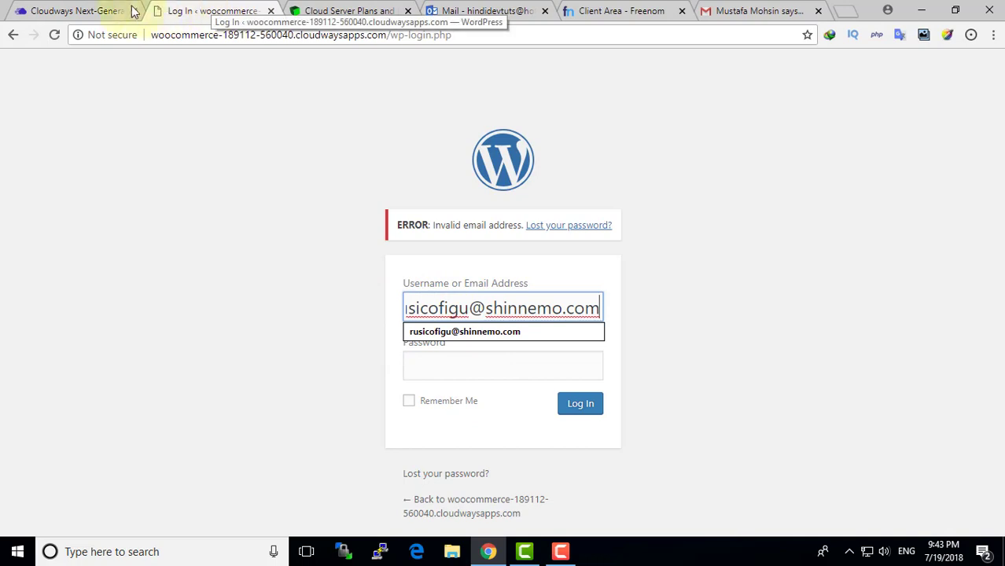
# - Copy the Admin Panel username from the Cloudways access details and replace the username in the WordPress login form with it
pyautogui.click(92, 9)
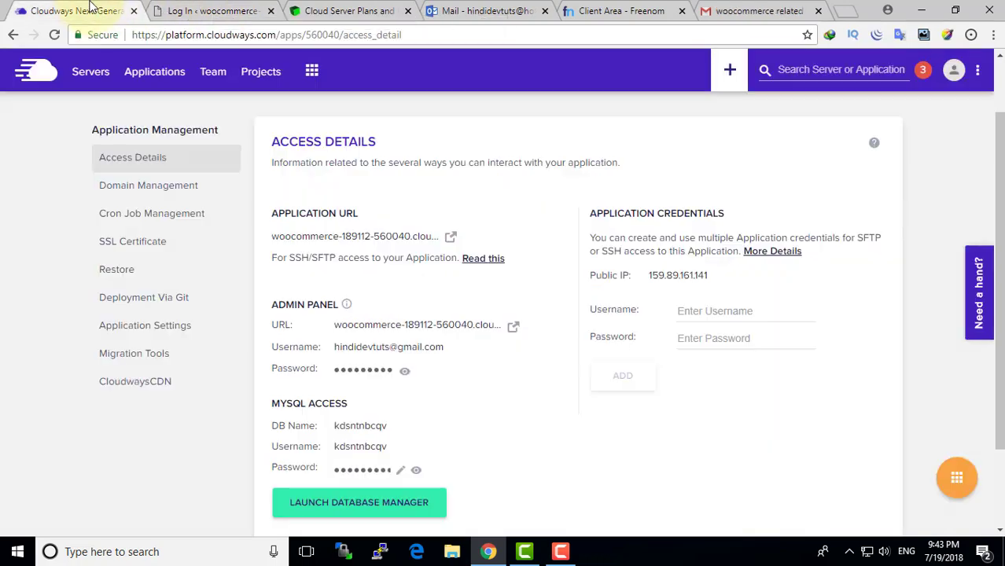
pyautogui.click(402, 353)
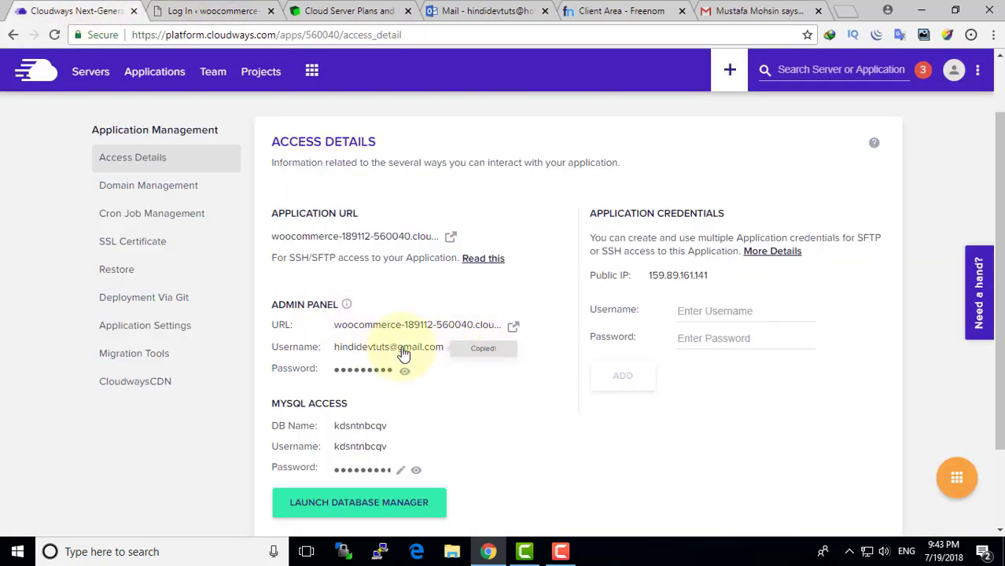
pyautogui.click(226, 9)
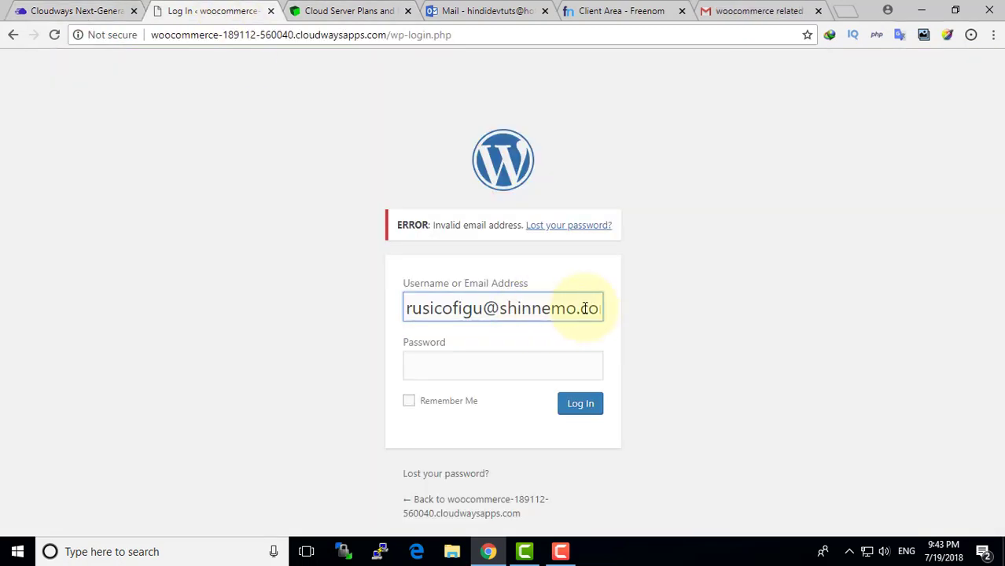
pyautogui.moveTo(590, 307); pyautogui.dragTo(409, 307)
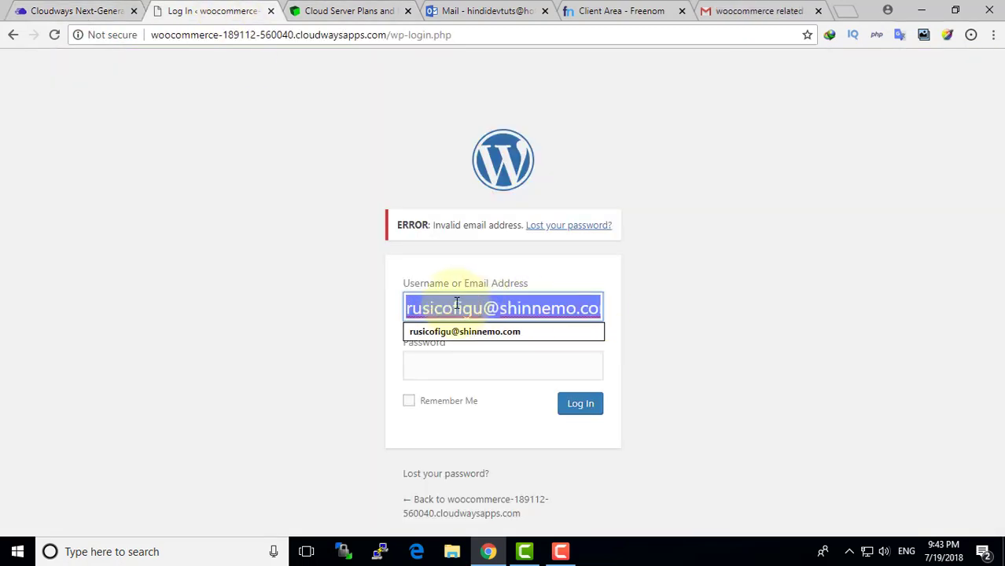
pyautogui.hotkey('ctrl', 'v')
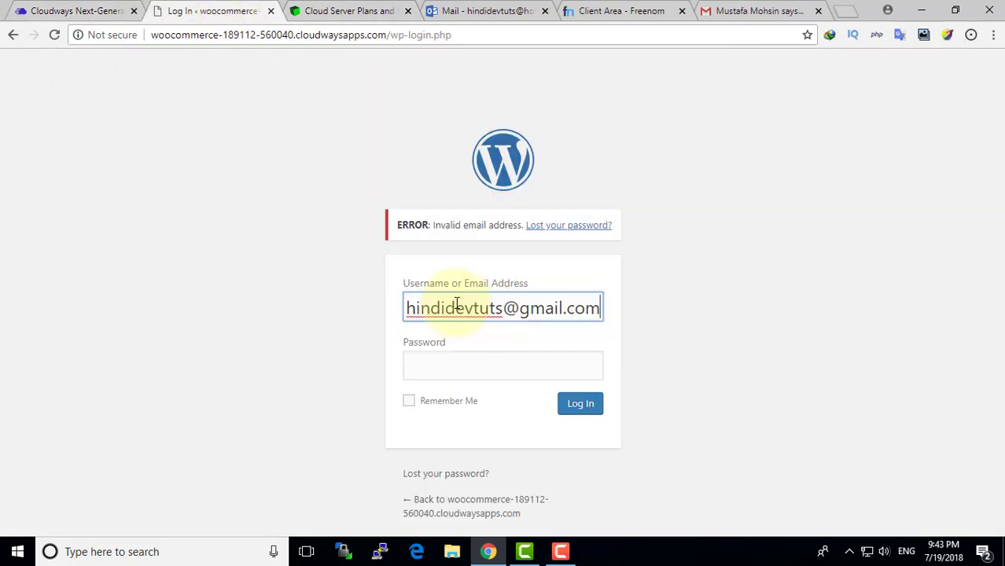
# - Log in to WordPress with the Admin Panel password revealed and copied from Cloudways, and decline saving the password in the browser
pyautogui.click(95, 10)
pyautogui.click(405, 372)
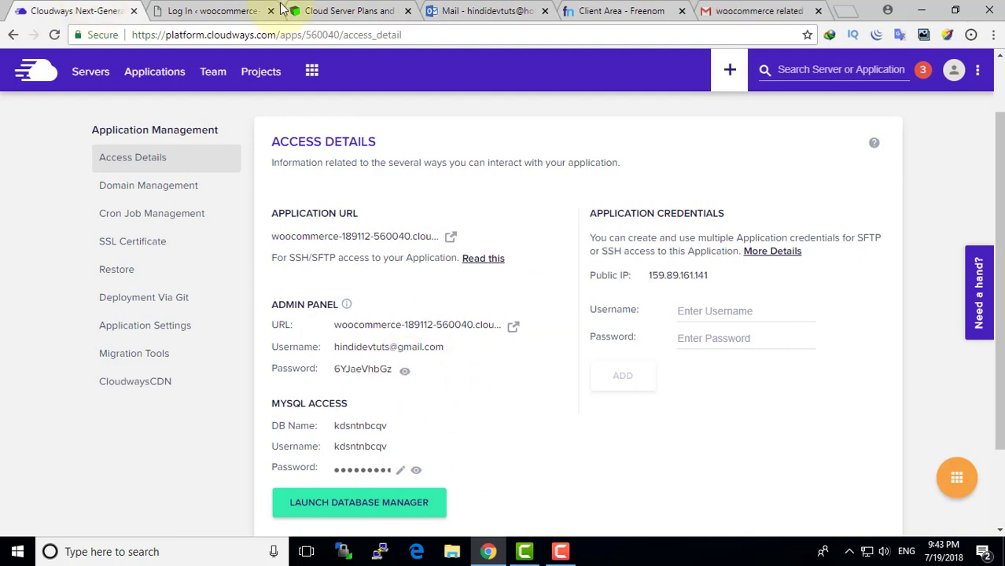
pyautogui.click(378, 376)
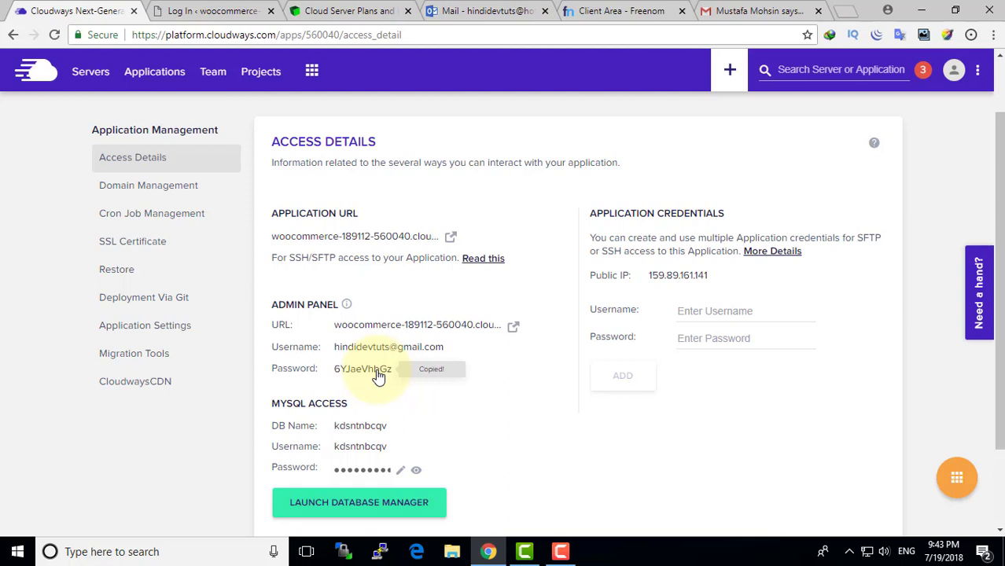
pyautogui.click(206, 10)
pyautogui.rightClick(451, 358)
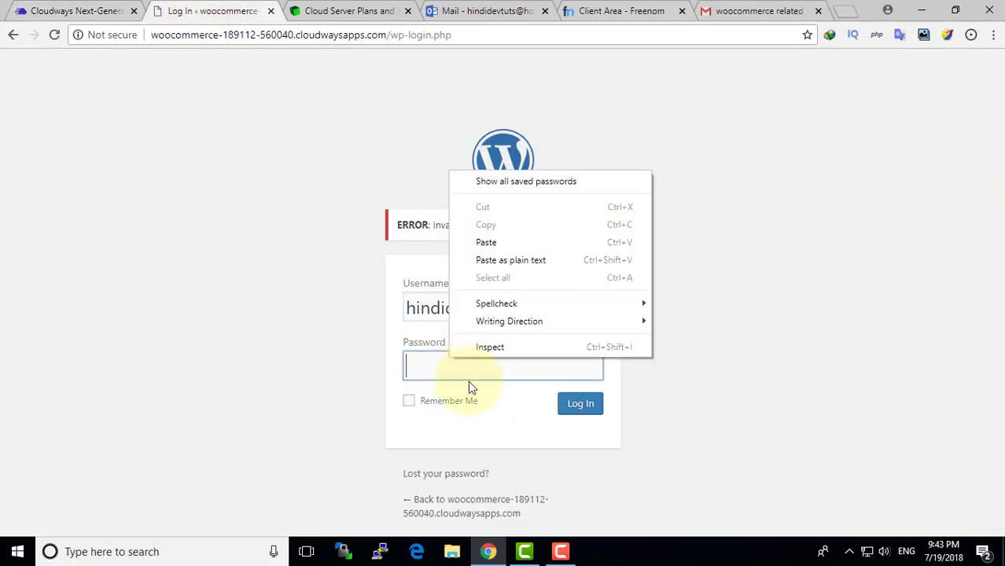
pyautogui.click(478, 242)
pyautogui.click(582, 415)
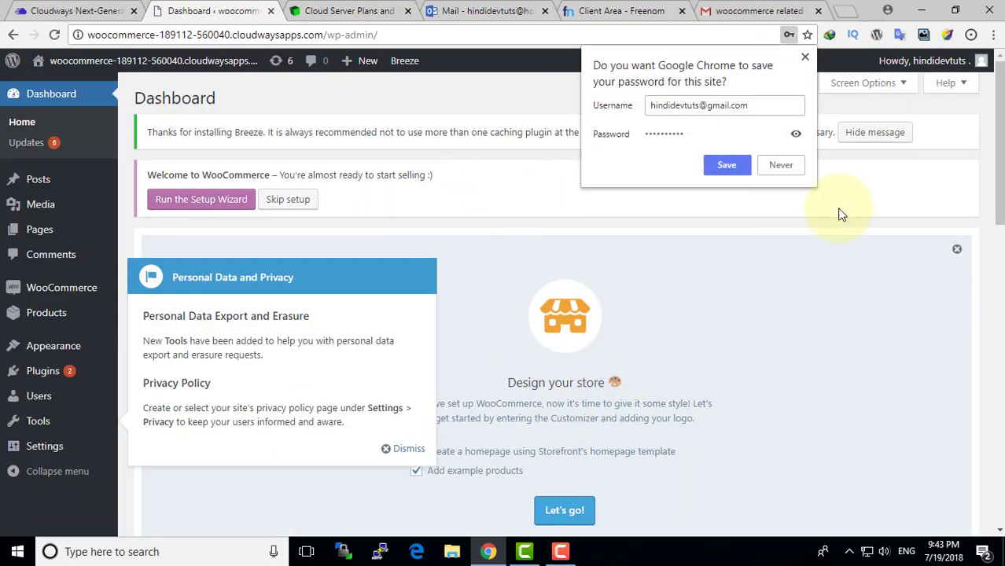
pyautogui.click(793, 165)
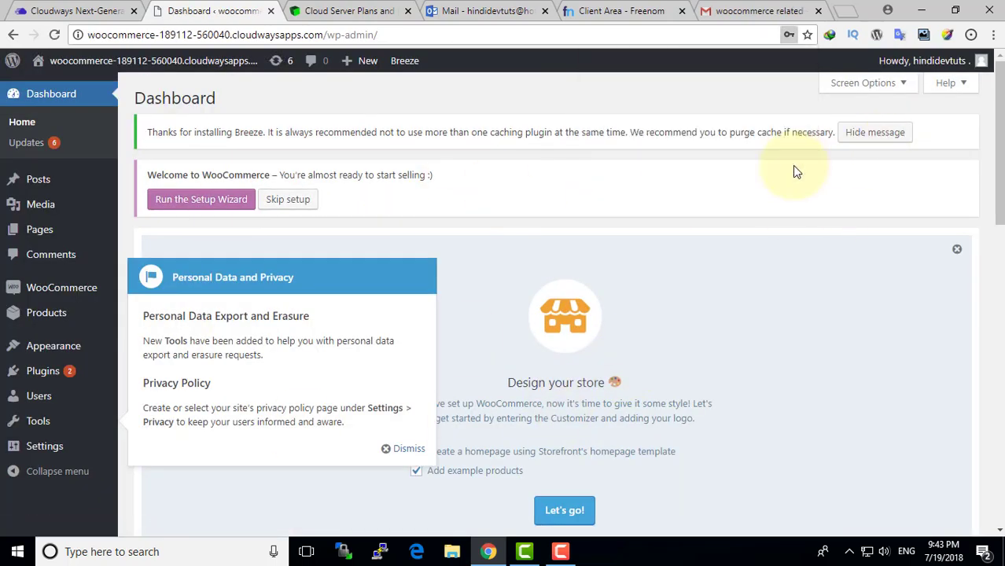
# - Dismiss the Personal Data and Privacy notice and start the Storefront store design with the homepage template and example products
pyautogui.click(401, 449)
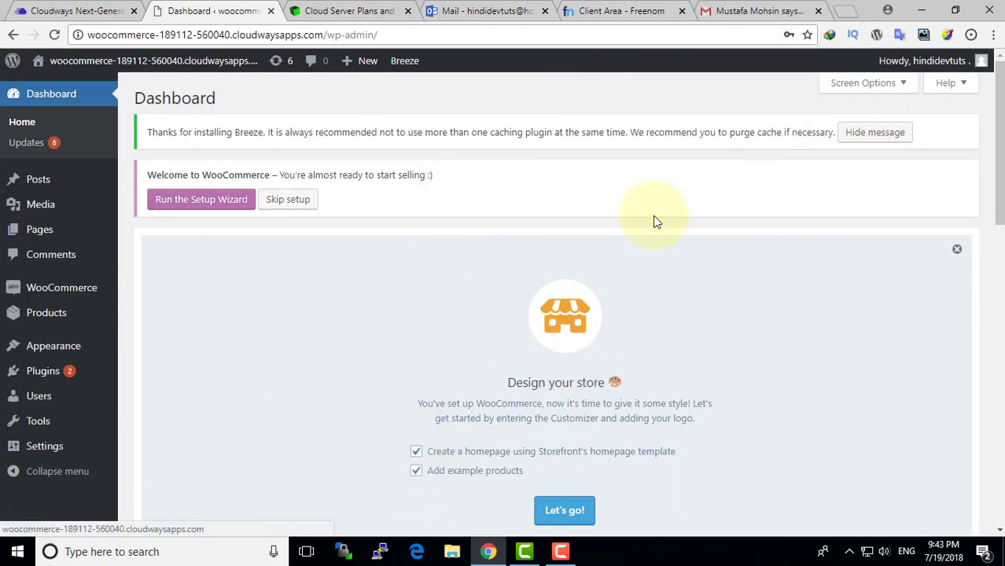
pyautogui.scroll(-2, 391, 363)
pyautogui.scroll(-2, 388, 359)
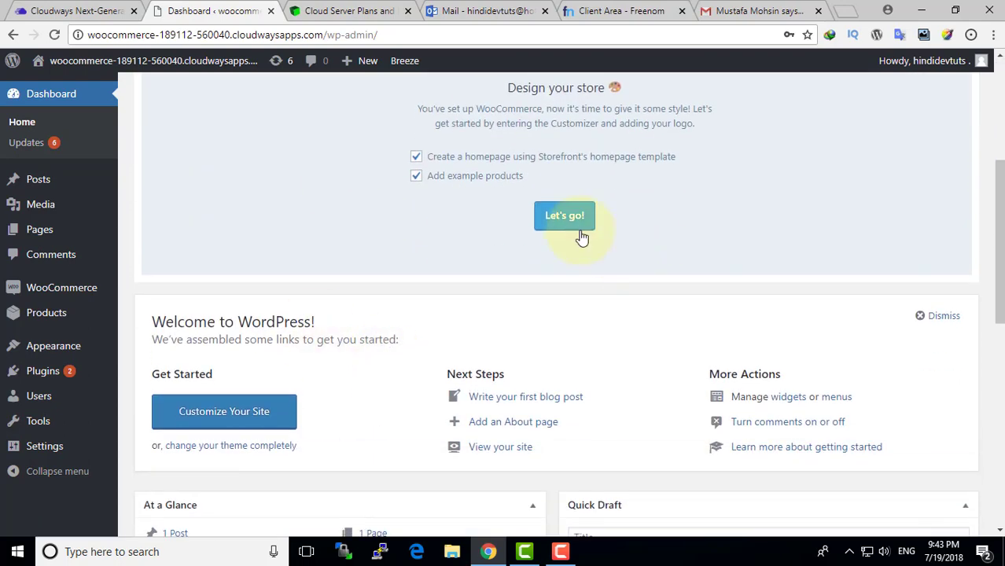
pyautogui.scroll(-4, 368, 401)
pyautogui.scroll(8, 511, 354)
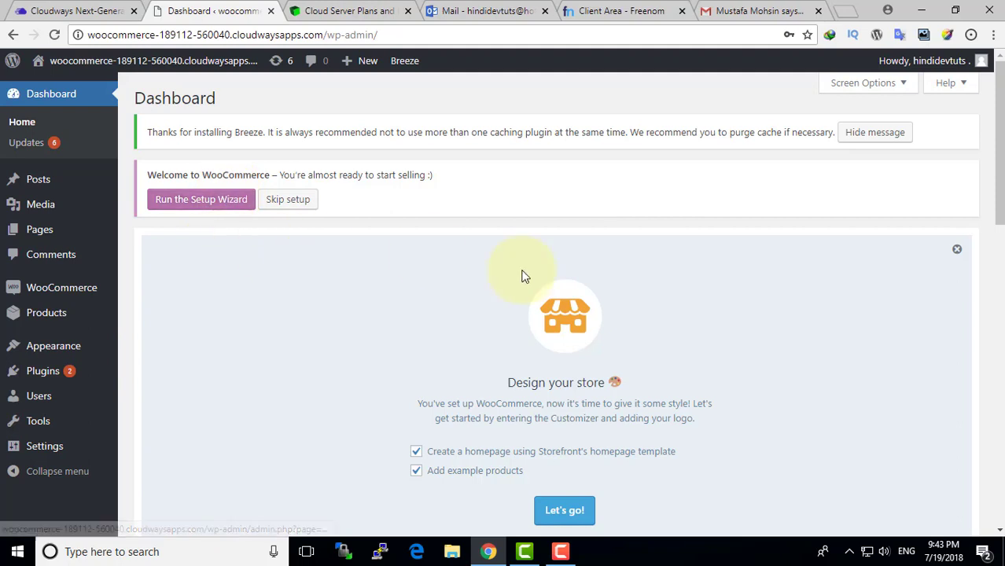
pyautogui.scroll(-3, 523, 274)
pyautogui.click(573, 303)
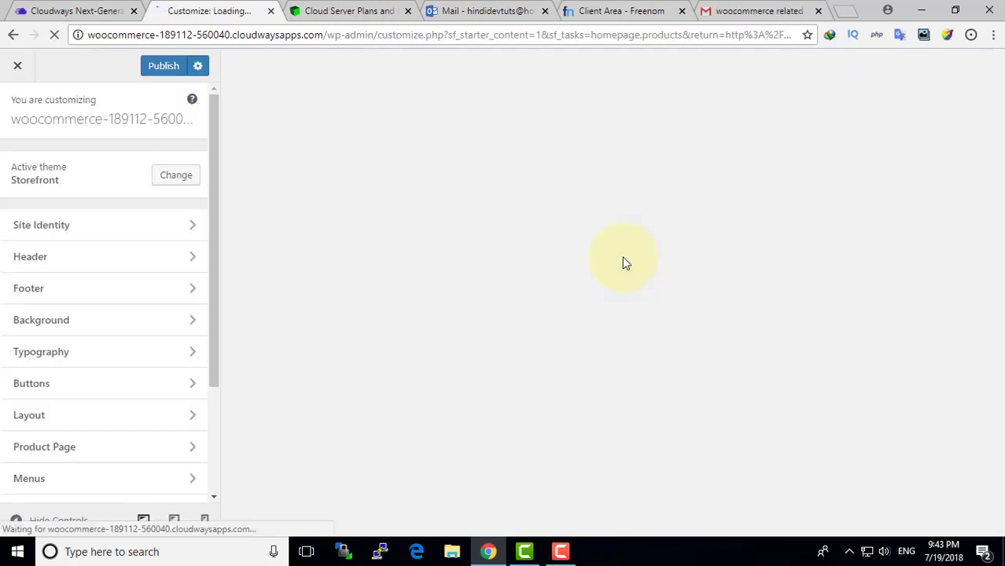
# - Start the customizer's guided tour, skip its logo step, then publish the Storefront homepage and close the customizer
pyautogui.click(280, 217)
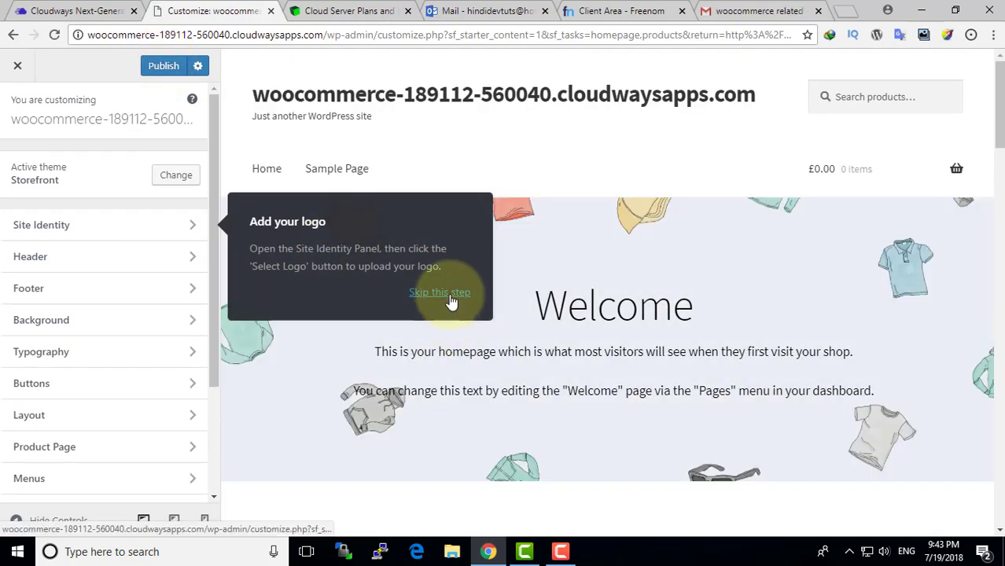
pyautogui.click(447, 296)
pyautogui.scroll(-3, 477, 410)
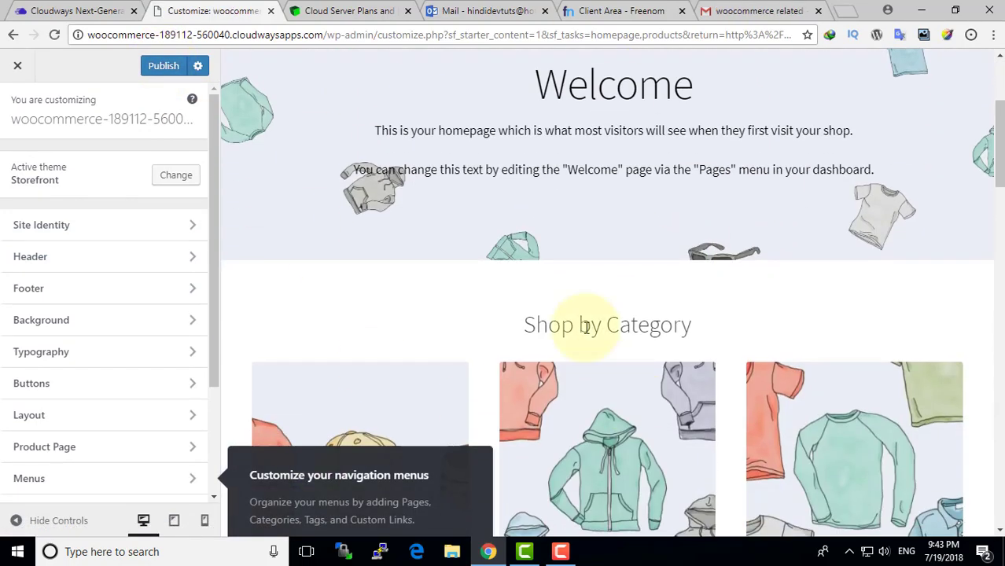
pyautogui.scroll(-10, 586, 327)
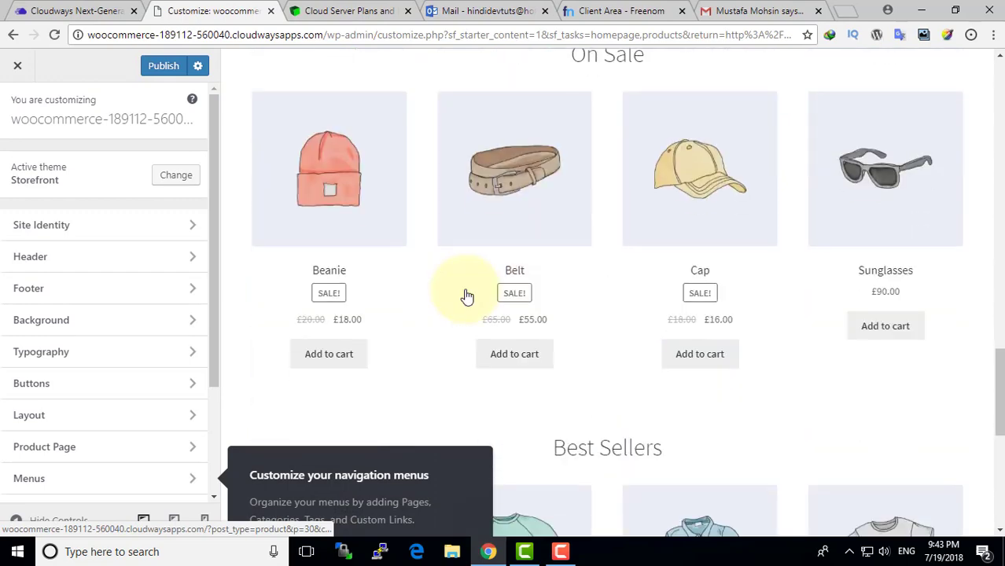
pyautogui.scroll(-5, 642, 263)
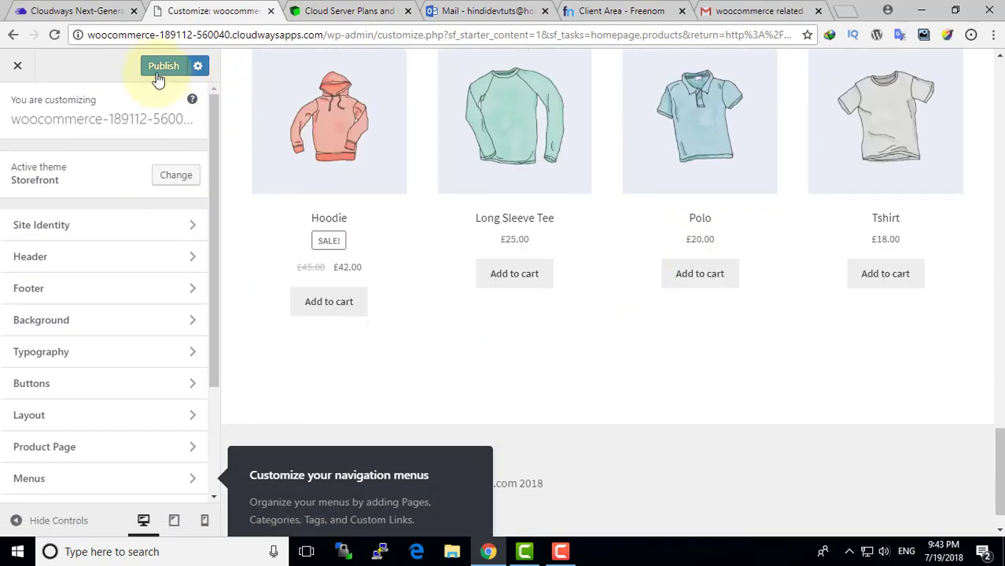
pyautogui.click(161, 68)
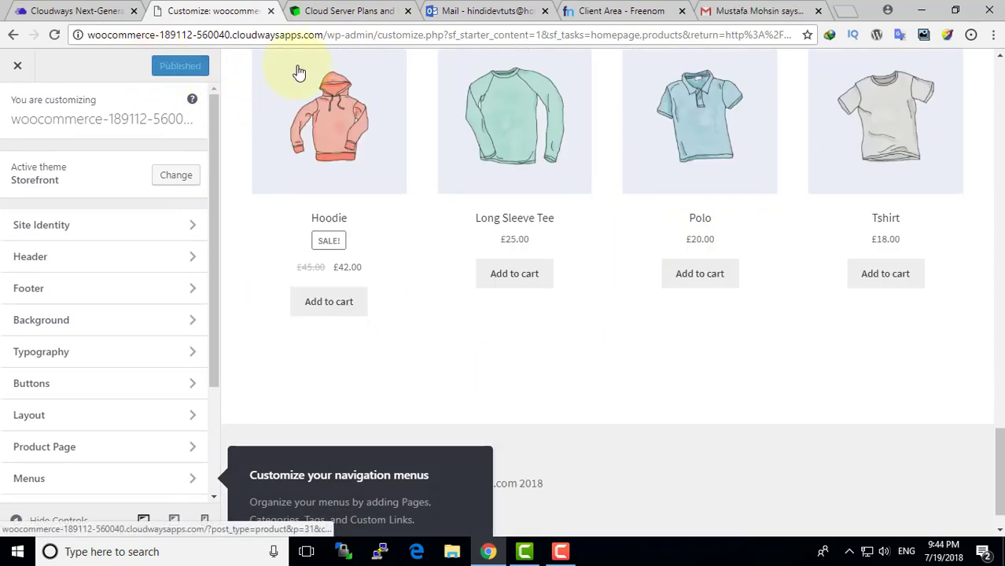
pyautogui.click(17, 70)
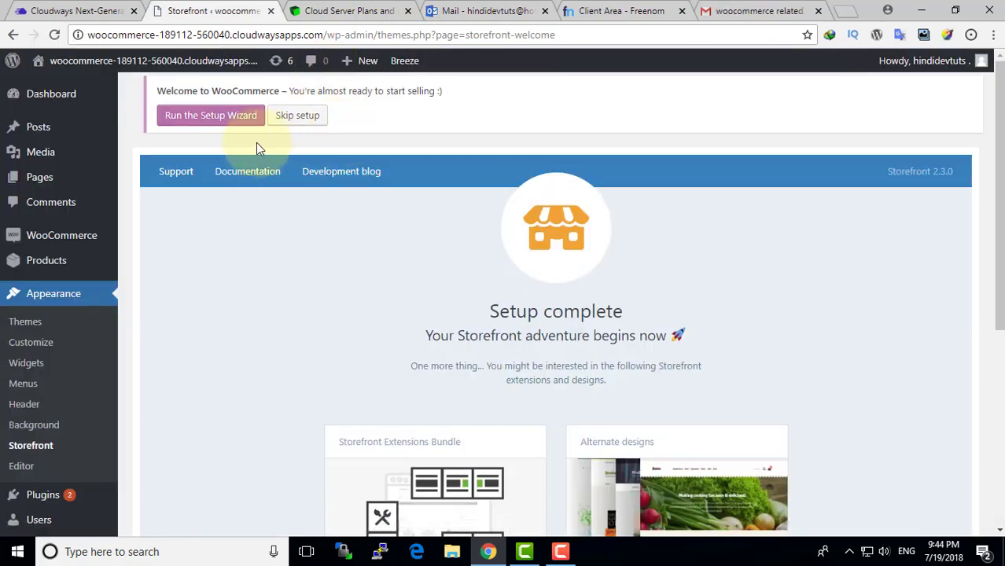
# - Run the WooCommerce Setup Wizard and set the store's base location to India — Andhra Pradesh
pyautogui.click(229, 122)
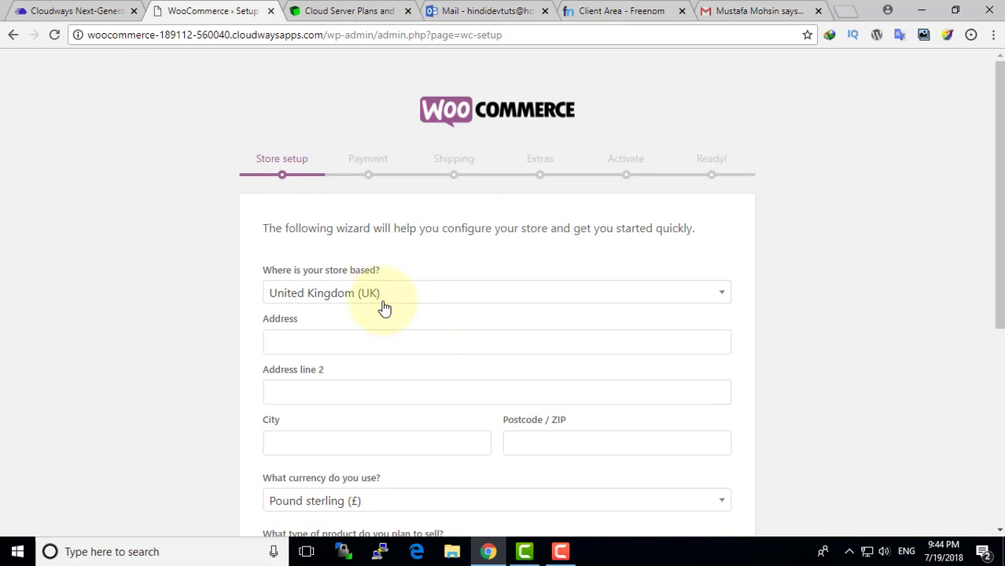
pyautogui.scroll(-1, 387, 293)
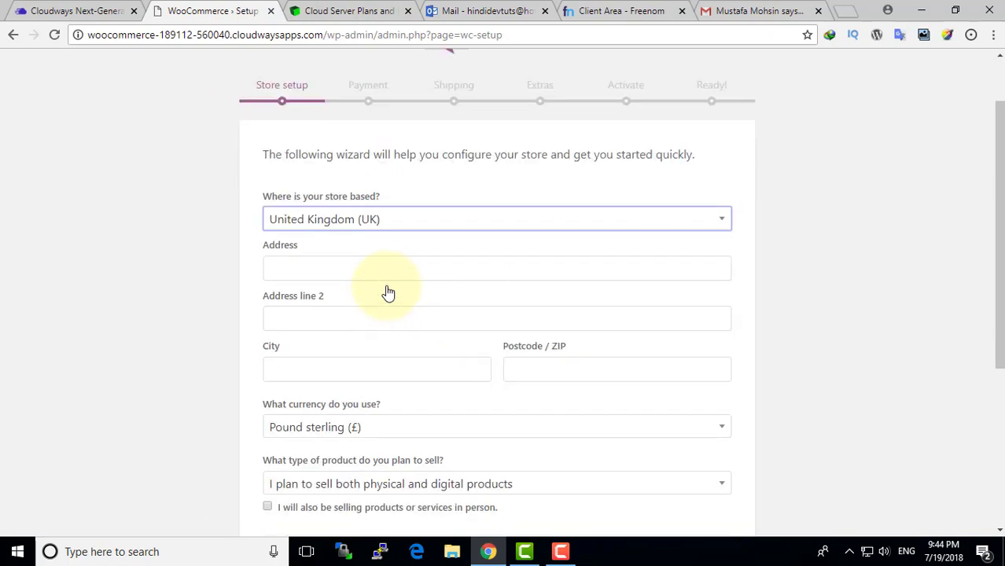
pyautogui.click(389, 221)
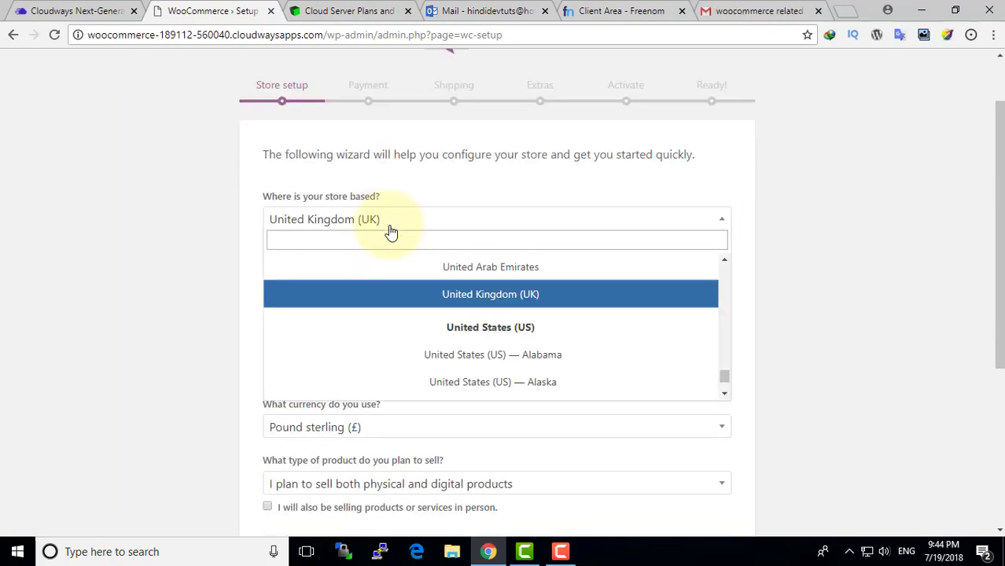
pyautogui.press('Up')
pyautogui.press('Down')
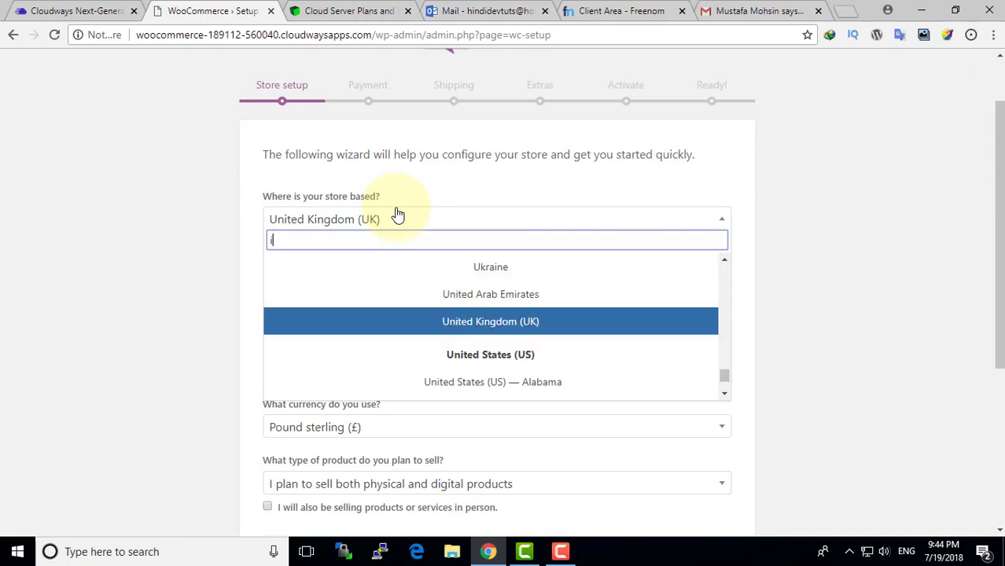
pyautogui.write('india')
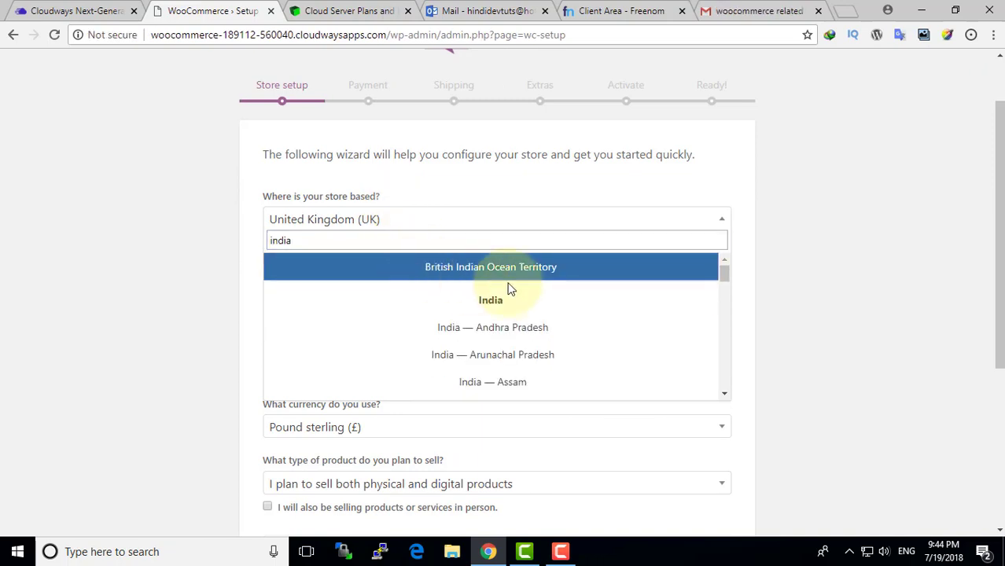
pyautogui.click(494, 326)
# - Fill in the store's address lines, city and postcode using the browser's saved address suggestion
pyautogui.scroll(-2, 494, 325)
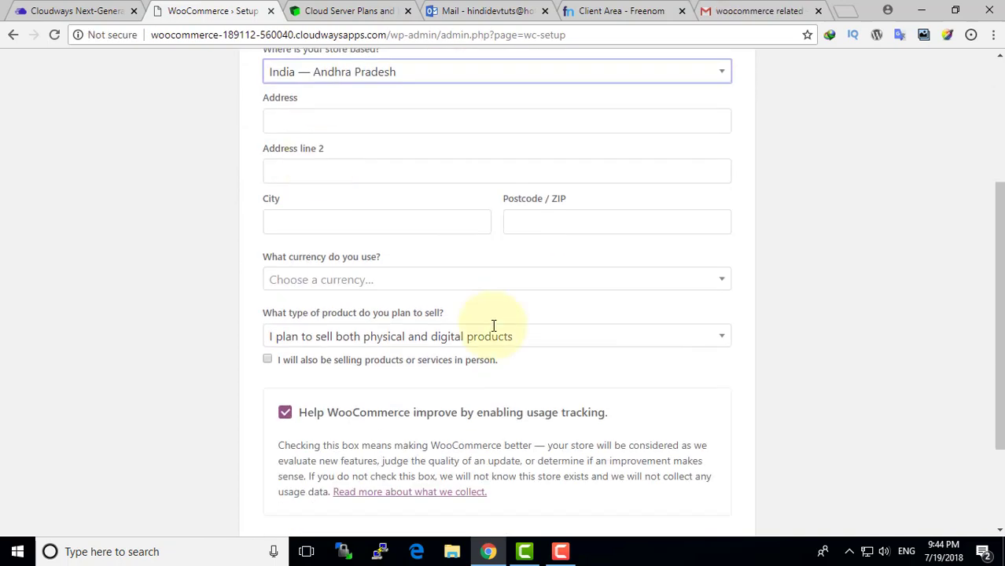
pyautogui.click(290, 119)
pyautogui.write('dsd')
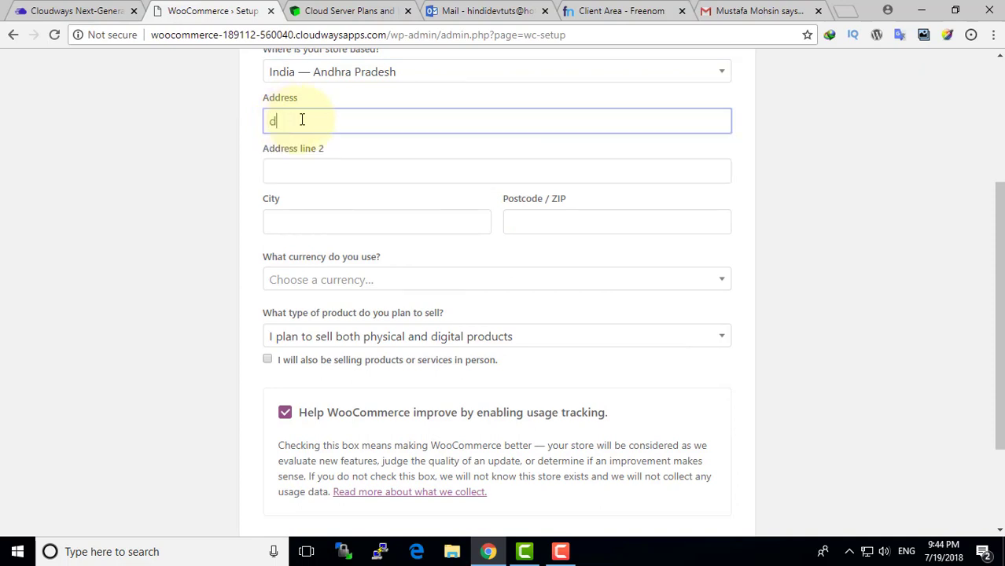
pyautogui.click(302, 119)
pyautogui.click(303, 162)
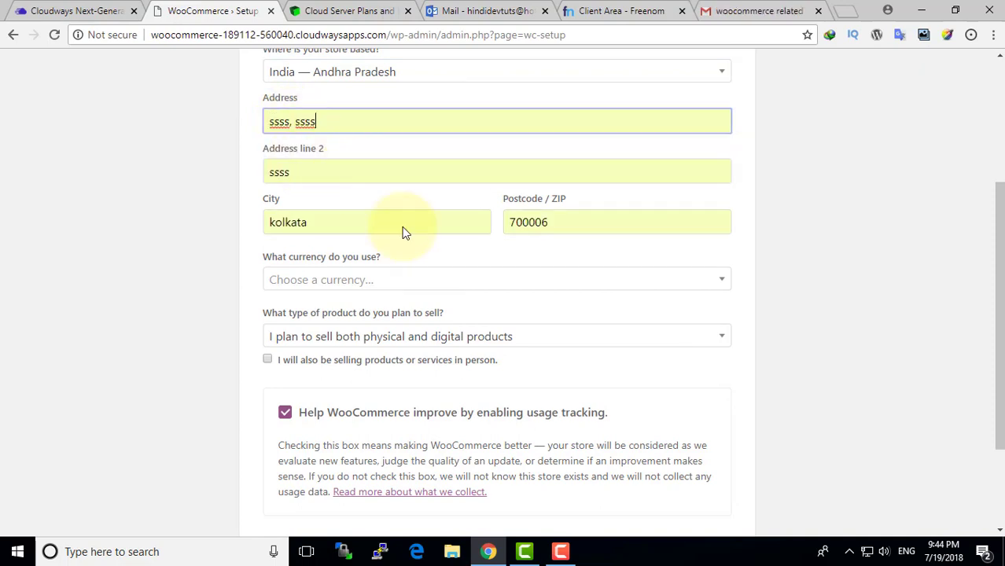
# - Set the store currency to Indian rupee (₹), enable selling products or services in person, and submit the store setup page
pyautogui.scroll(-2, 404, 231)
pyautogui.click(332, 146)
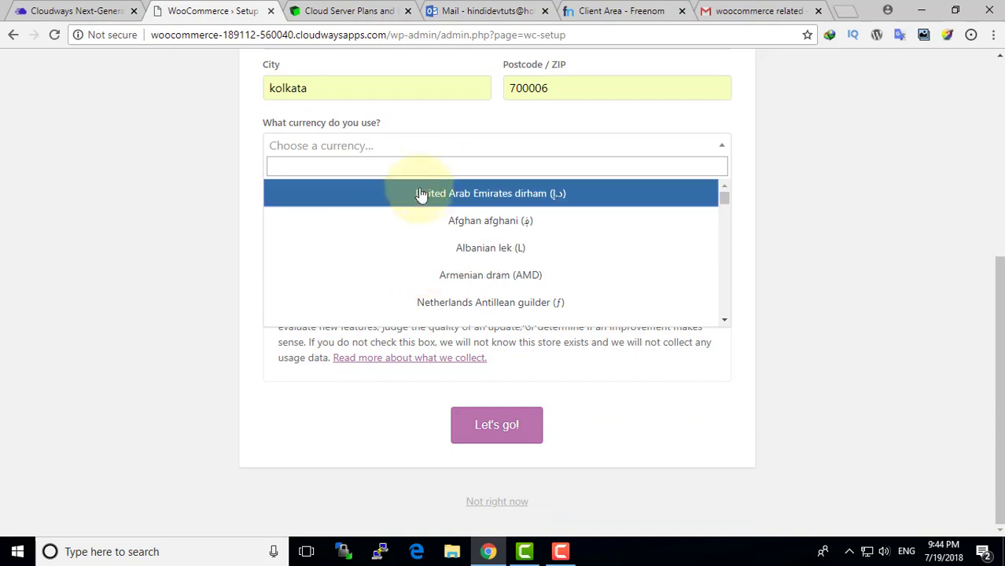
pyautogui.write('inr')
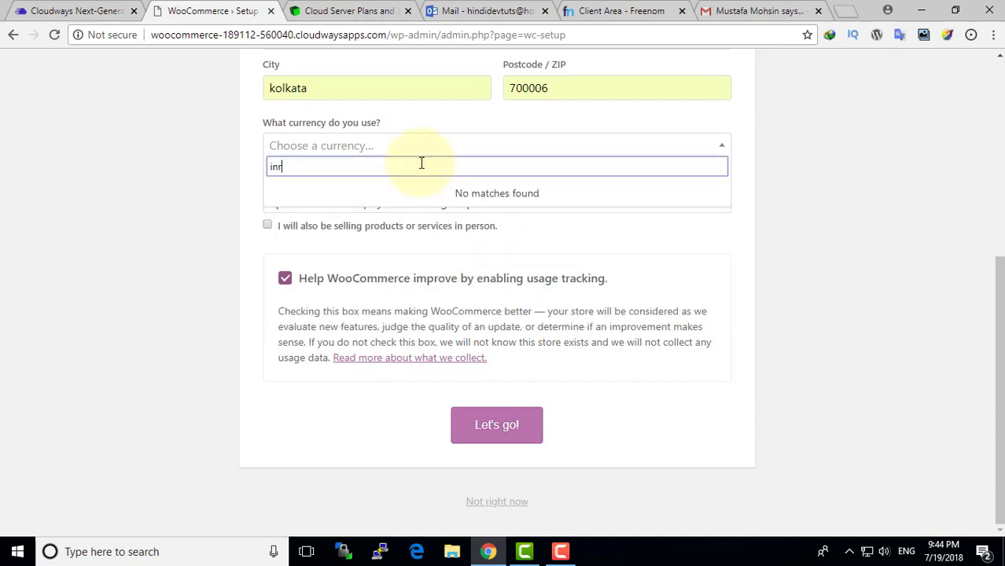
pyautogui.press('BackSpace')
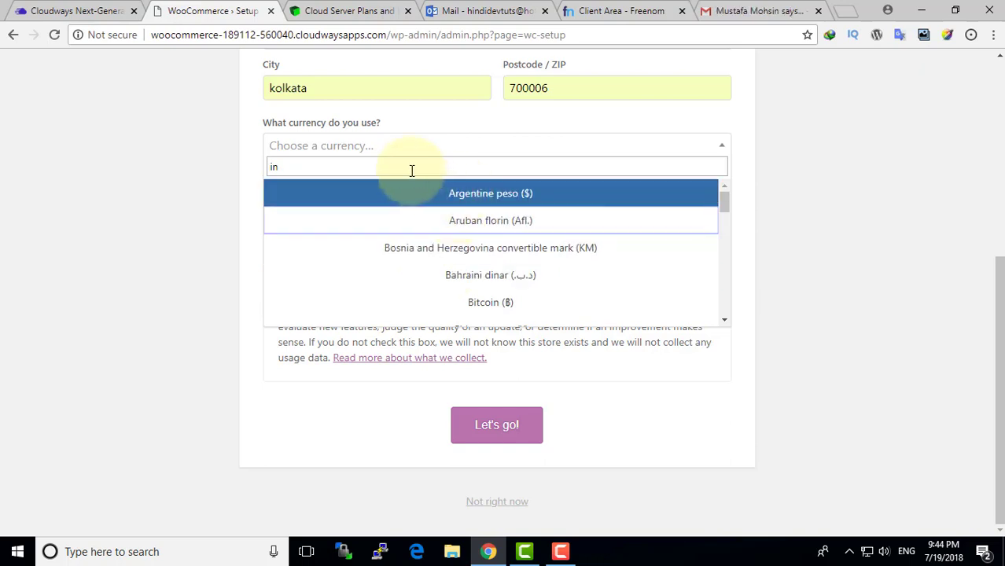
pyautogui.press('BackSpace')
pyautogui.press('BackSpace')
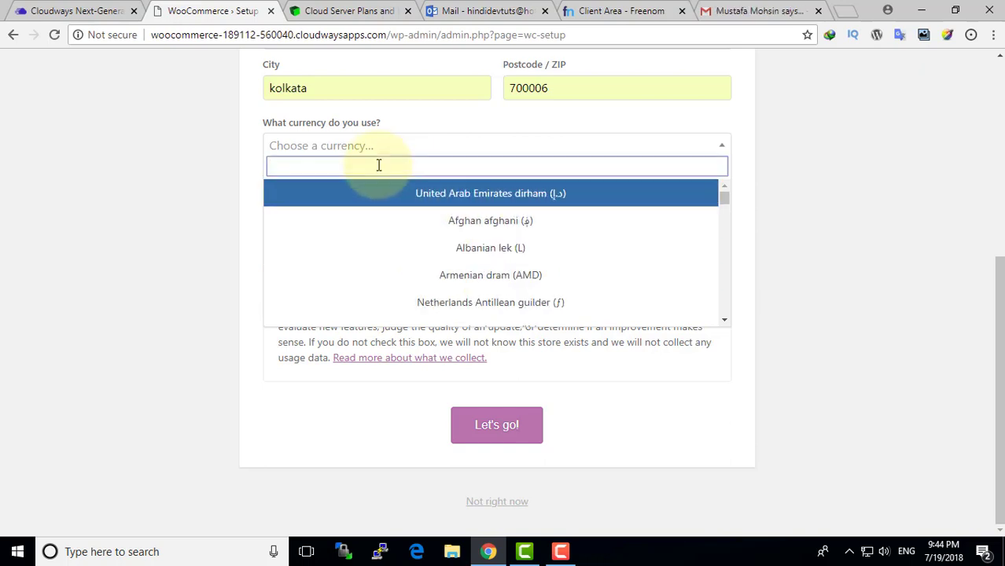
pyautogui.write('rup')
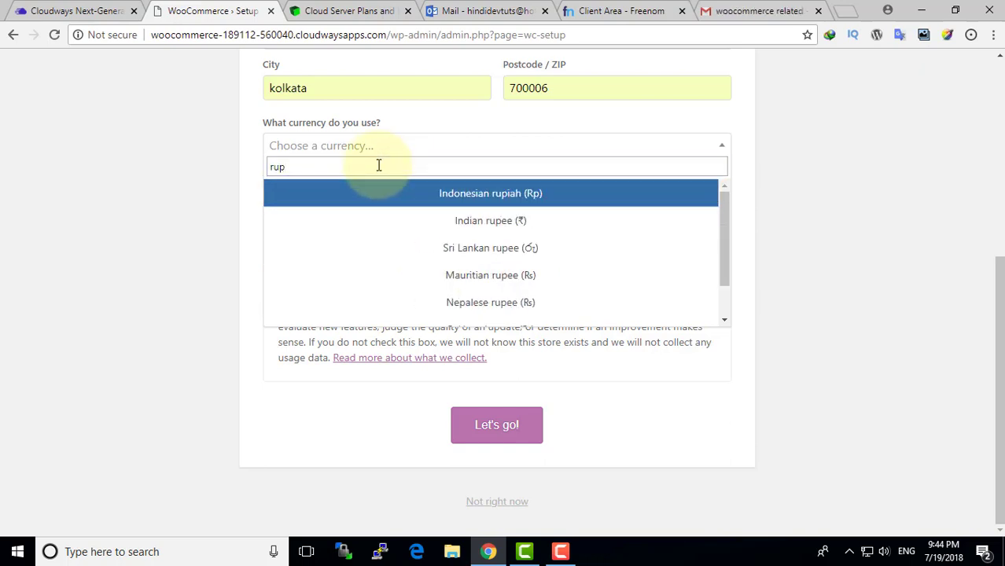
pyautogui.click(441, 221)
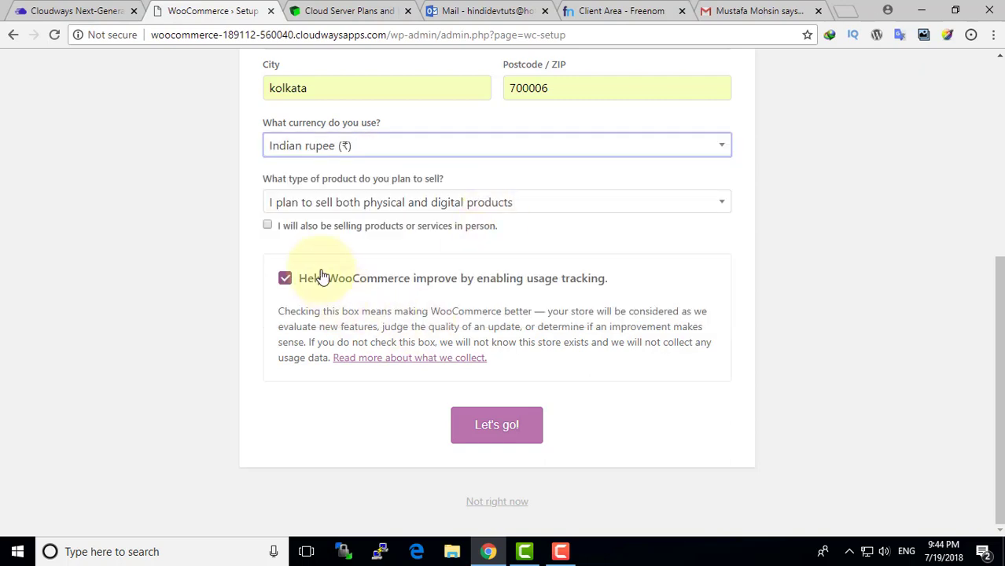
pyautogui.click(267, 225)
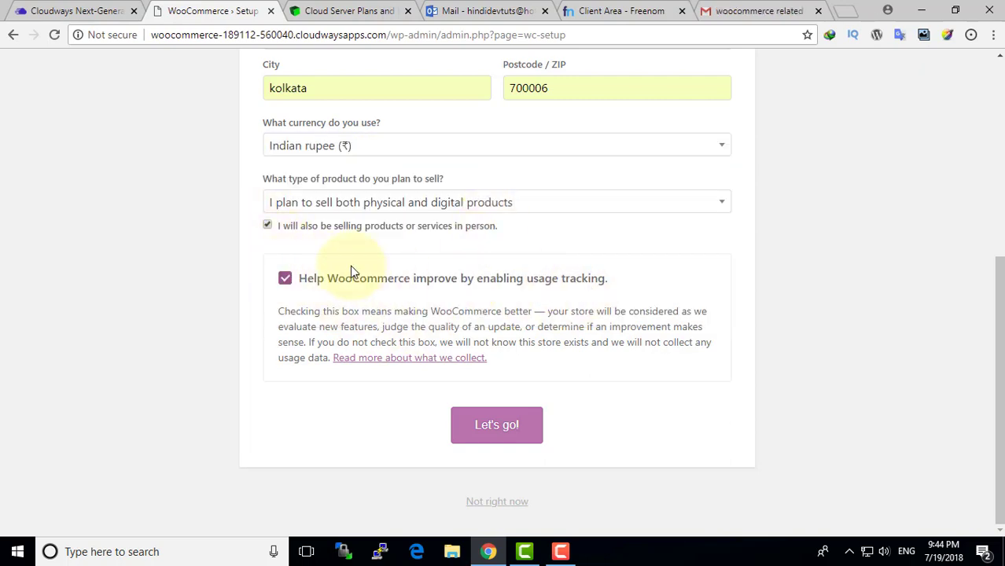
pyautogui.click(511, 426)
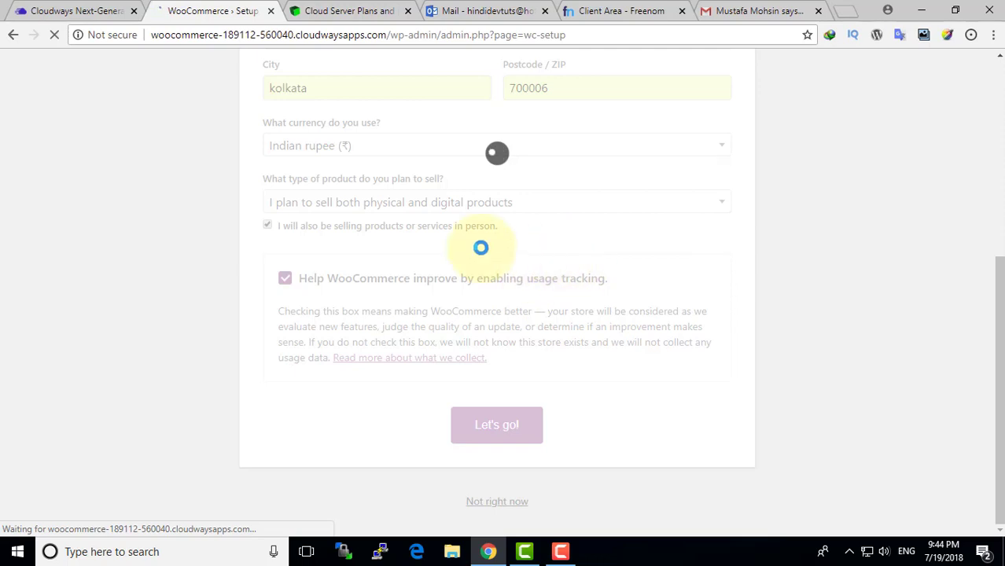
# - Enable Cash on delivery under the offline payments, disable PayPal, and continue to the shipping page
pyautogui.scroll(-1, 460, 322)
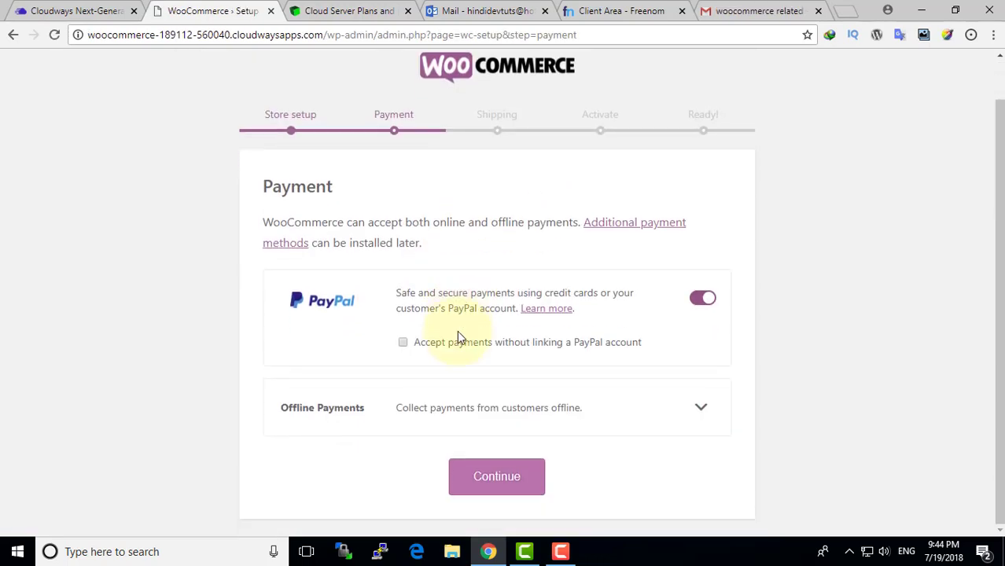
pyautogui.click(700, 408)
pyautogui.scroll(-3, 710, 393)
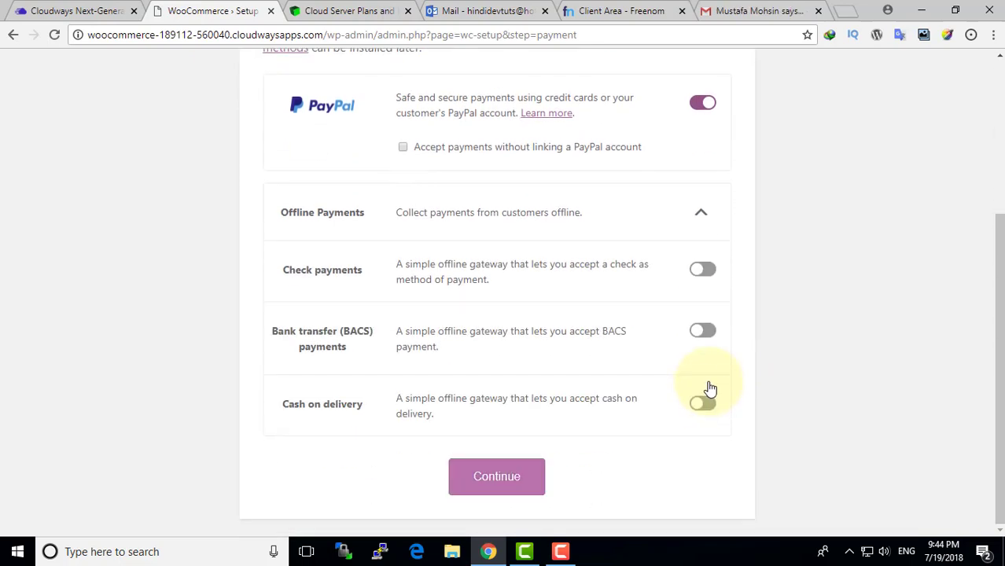
pyautogui.click(706, 107)
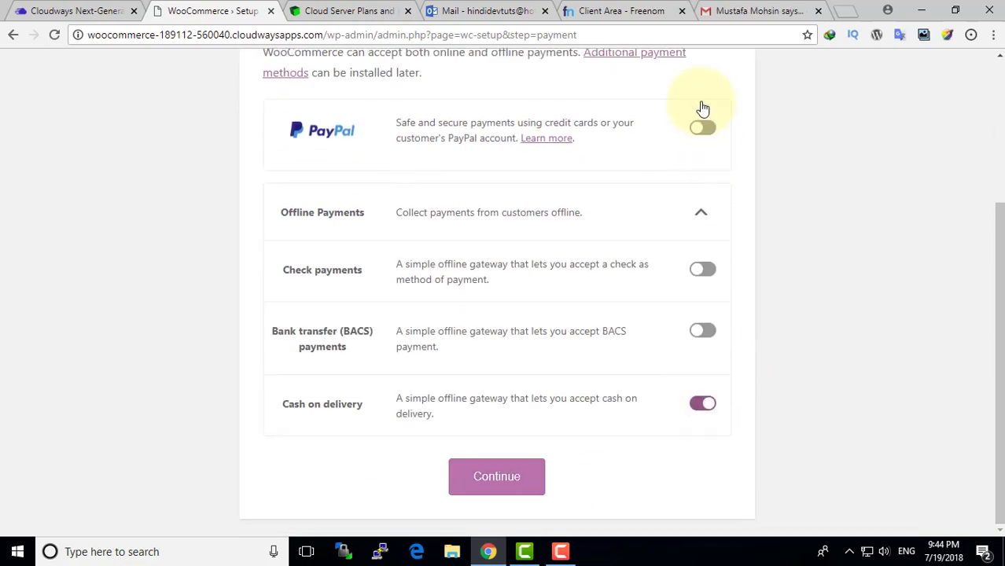
pyautogui.click(503, 481)
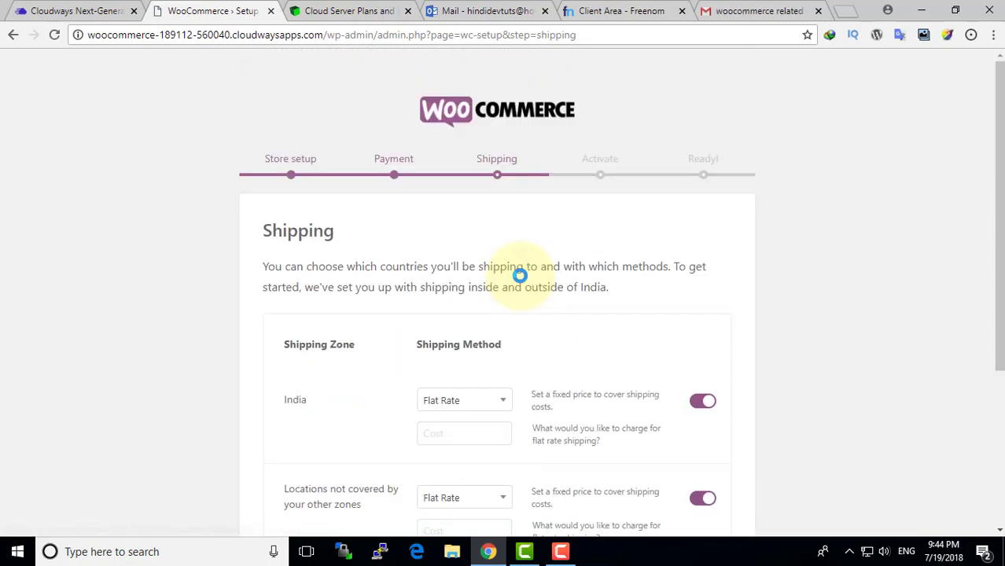
# - Set Free Shipping for India and for locations not covered by other zones, continue, and skip the Jetpack connection
pyautogui.scroll(-3, 518, 274)
pyautogui.click(446, 180)
pyautogui.click(456, 227)
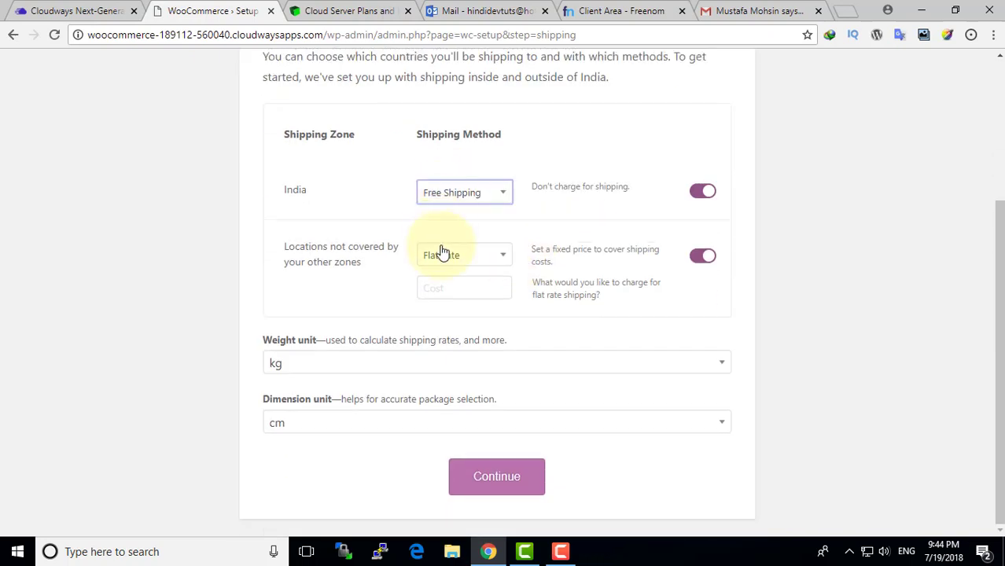
pyautogui.click(444, 255)
pyautogui.click(450, 308)
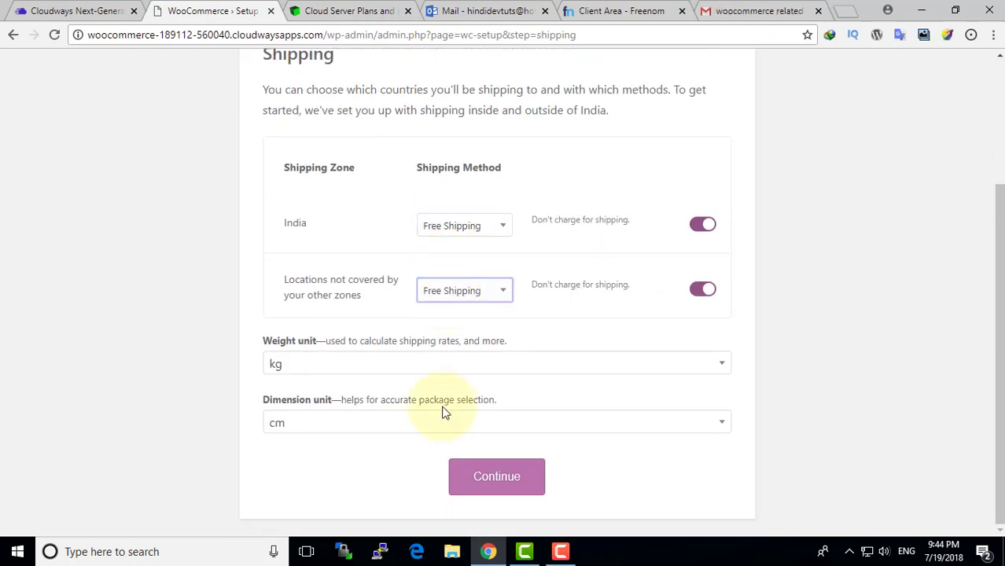
pyautogui.click(472, 476)
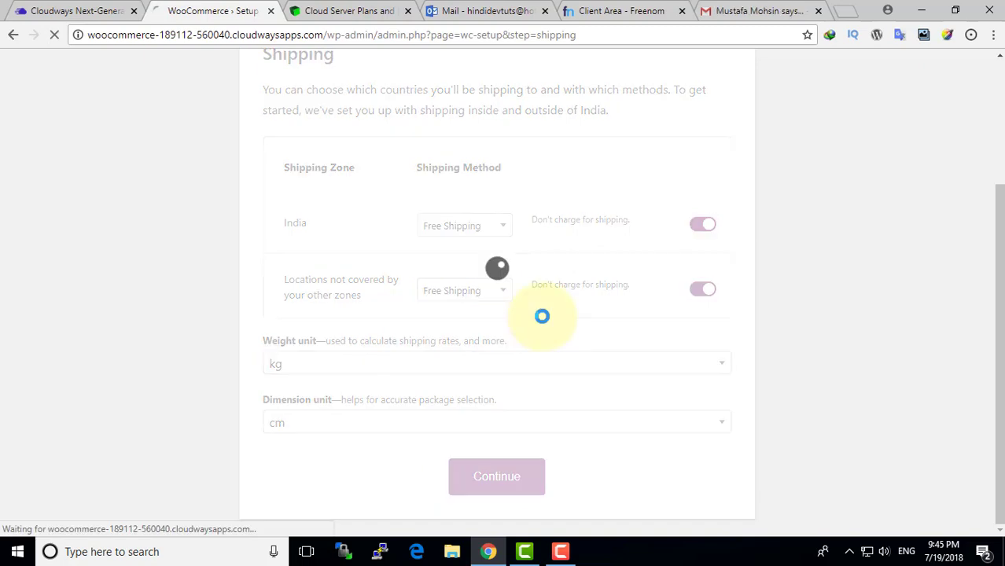
pyautogui.scroll(-5, 542, 316)
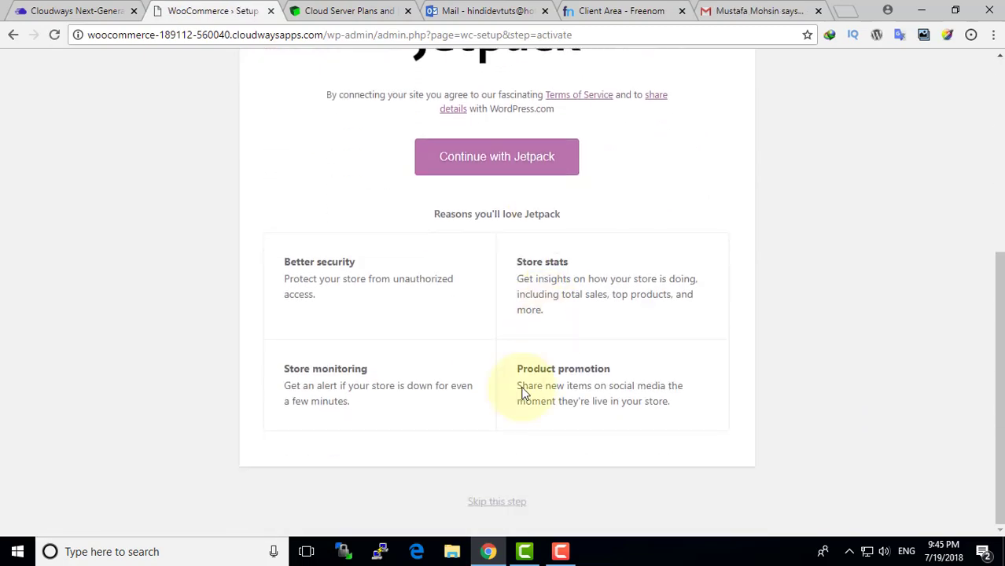
pyautogui.click(503, 500)
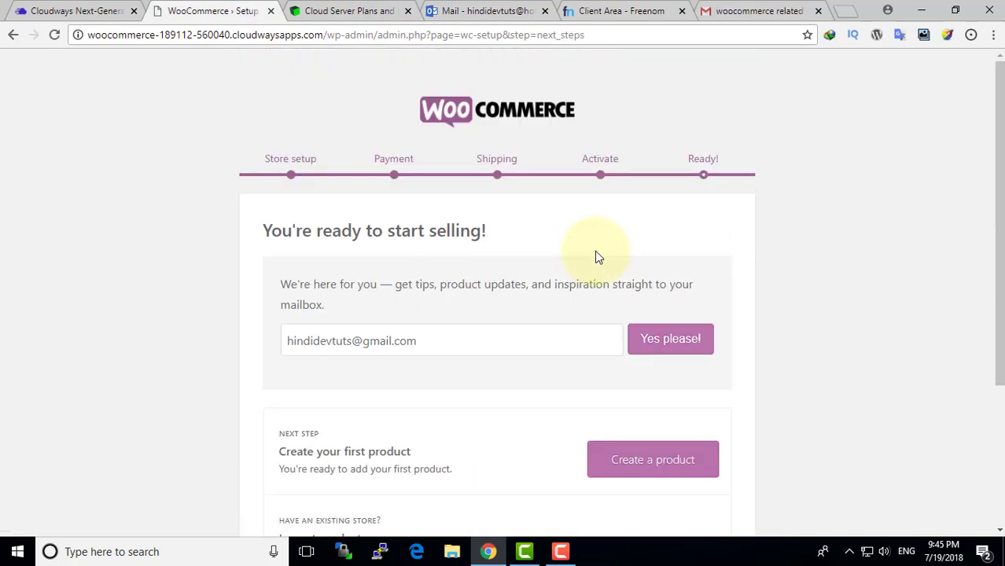
# - Look over the wizard's closing page, start creating a product, and leave for the WordPress dashboard
pyautogui.scroll(-3, 585, 267)
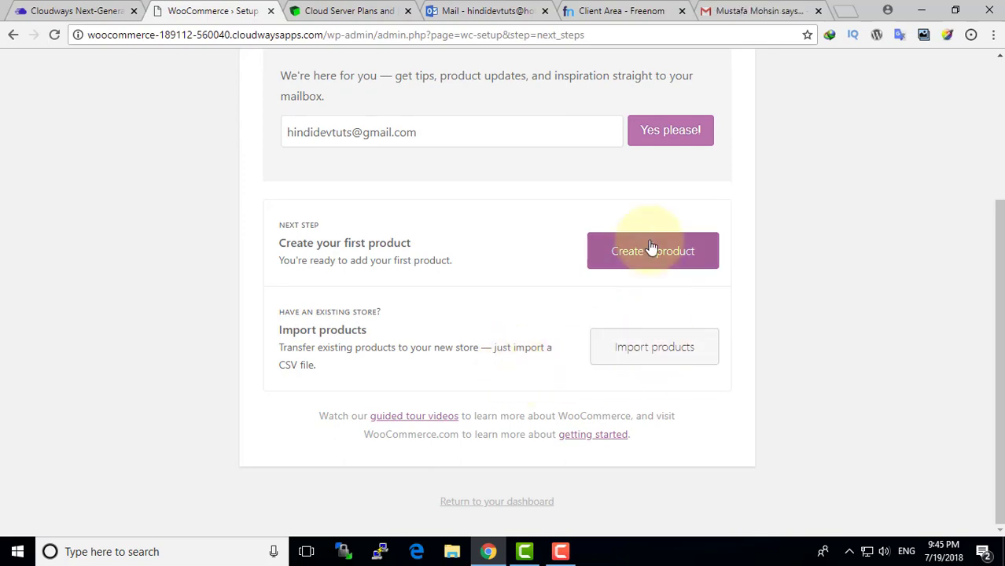
pyautogui.scroll(3, 621, 393)
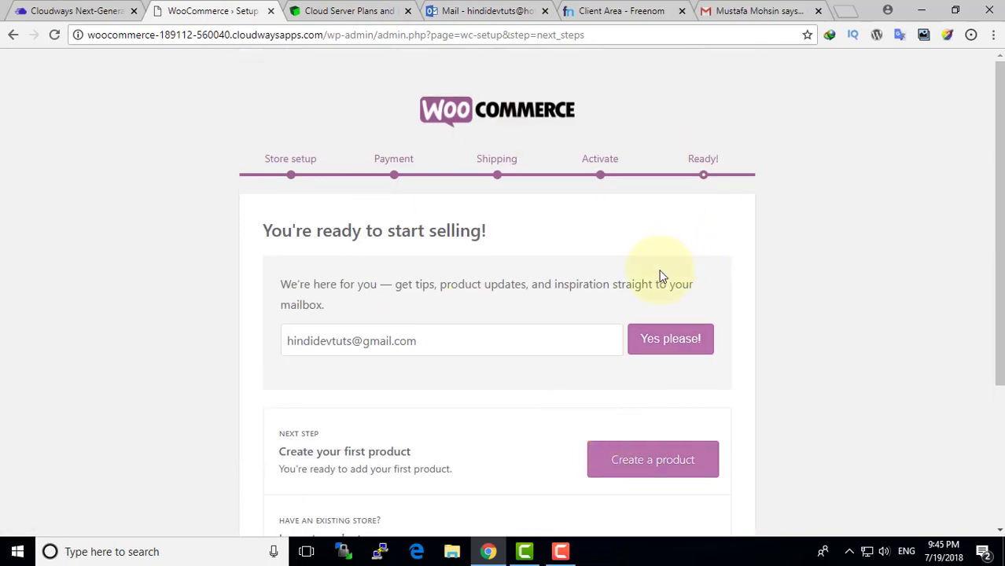
pyautogui.scroll(-2, 657, 315)
pyautogui.scroll(-1, 655, 344)
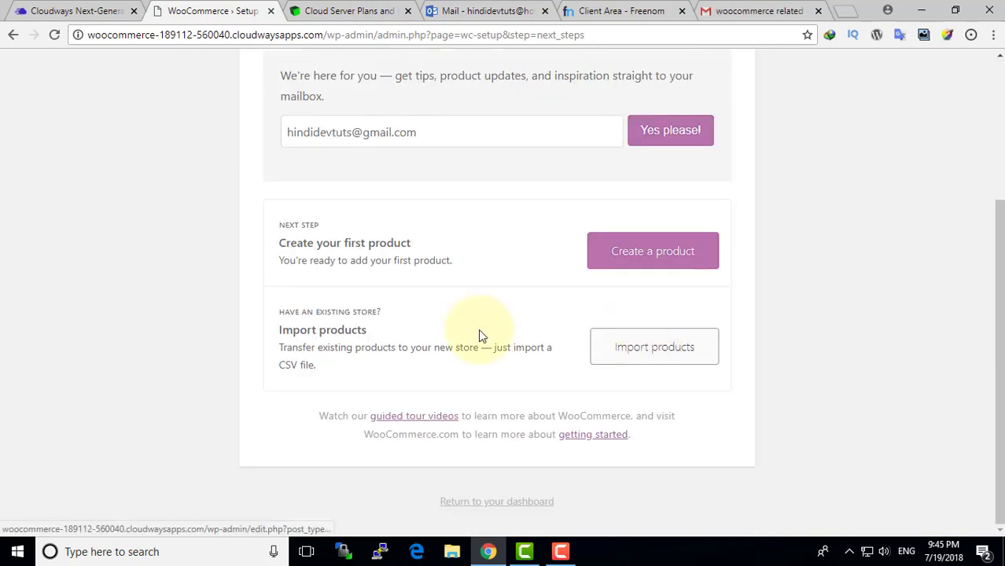
pyautogui.click(666, 252)
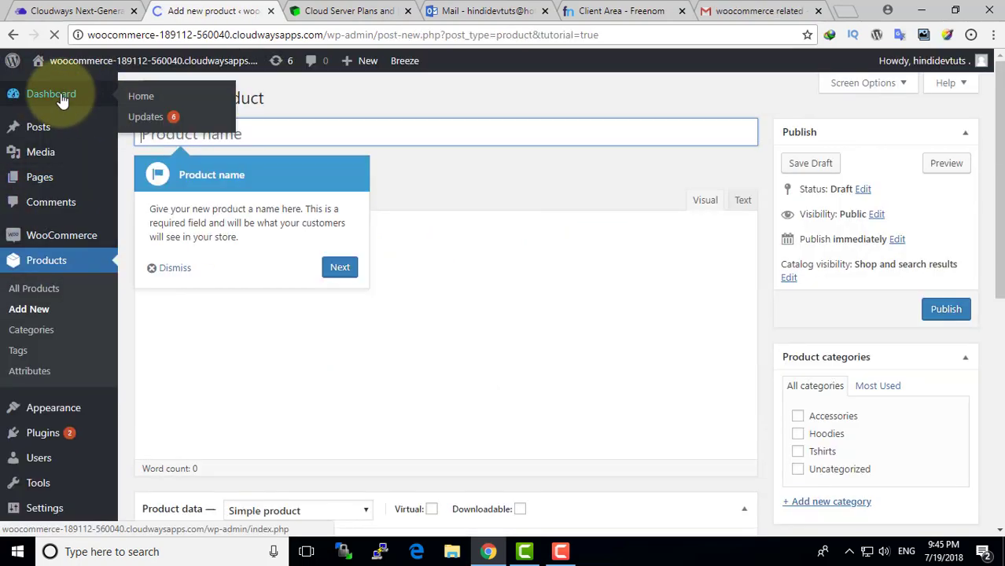
pyautogui.click(63, 98)
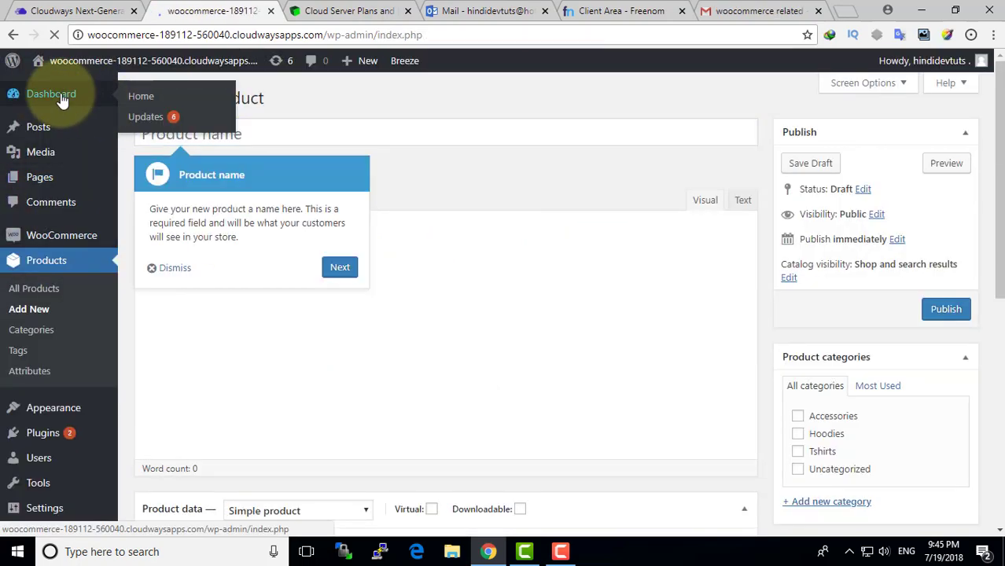
# - Change the site title to "woocommerce tuts" in the General settings and save the changes
pyautogui.moveTo(59, 454)
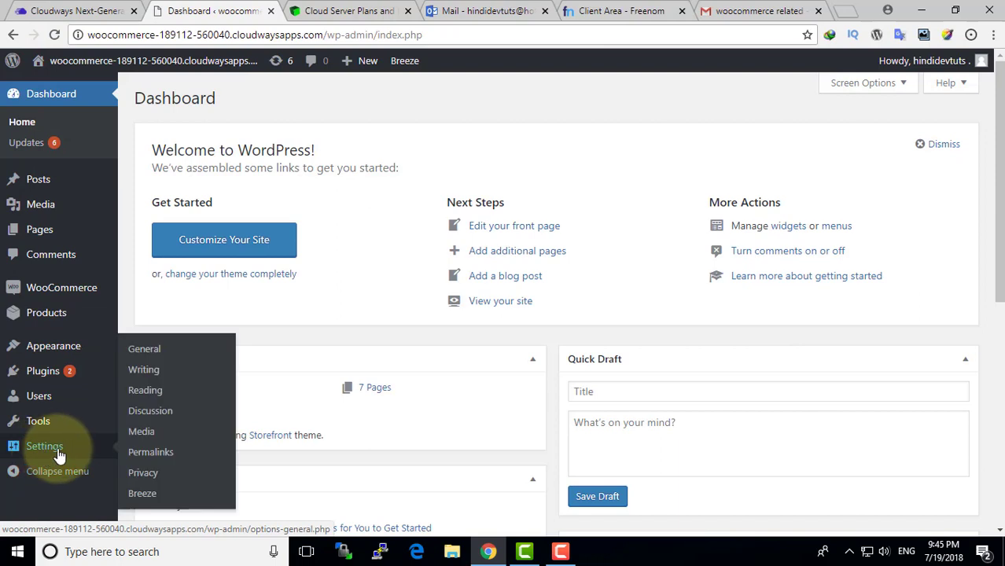
pyautogui.click(154, 354)
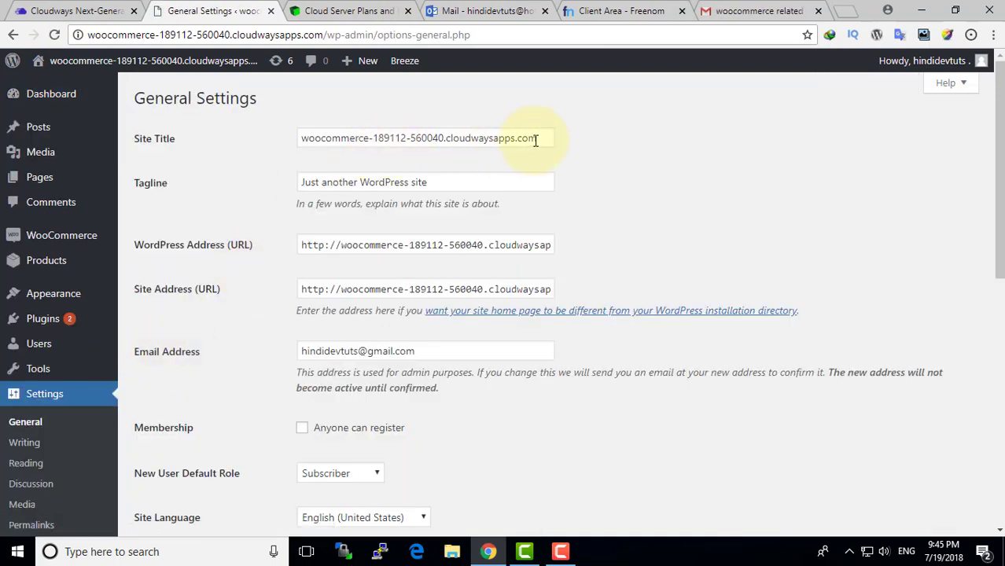
pyautogui.moveTo(535, 140); pyautogui.dragTo(372, 139)
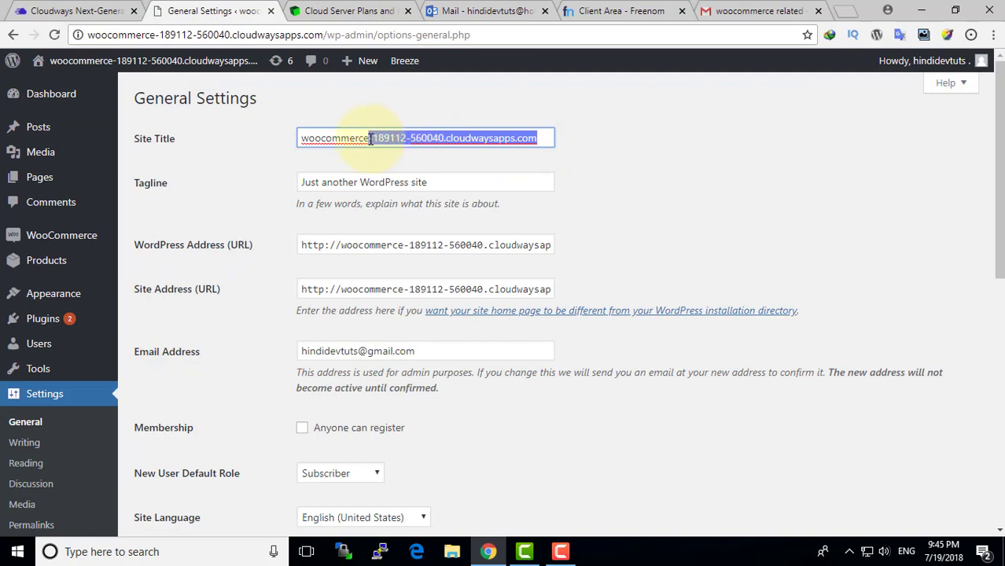
pyautogui.press('BackSpace')
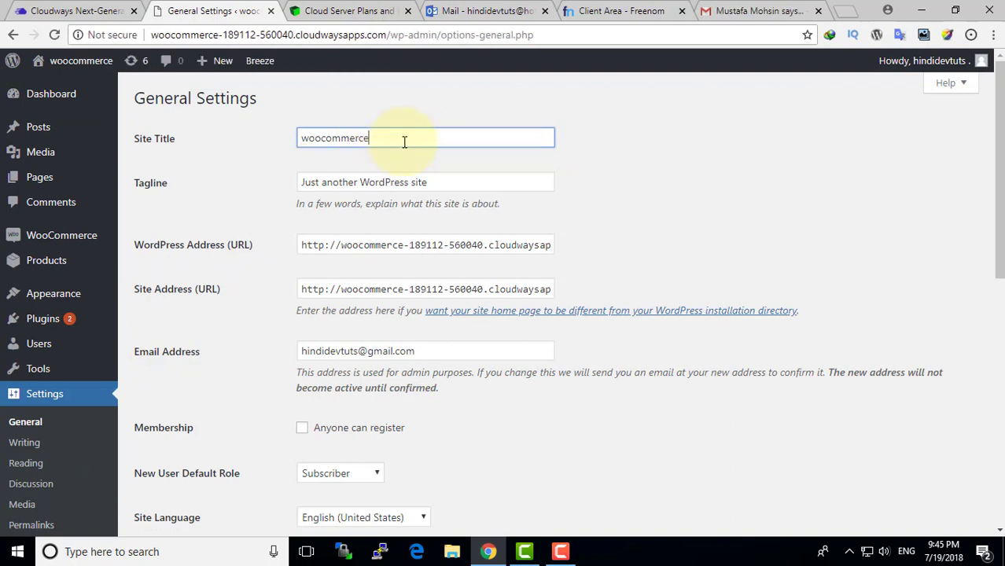
pyautogui.write('tuts')
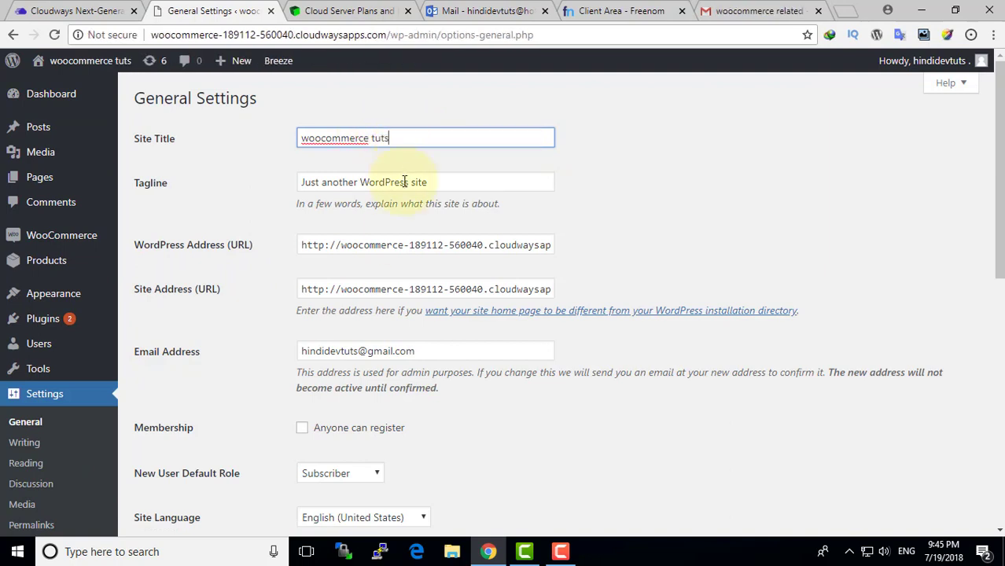
pyautogui.scroll(-5, 403, 236)
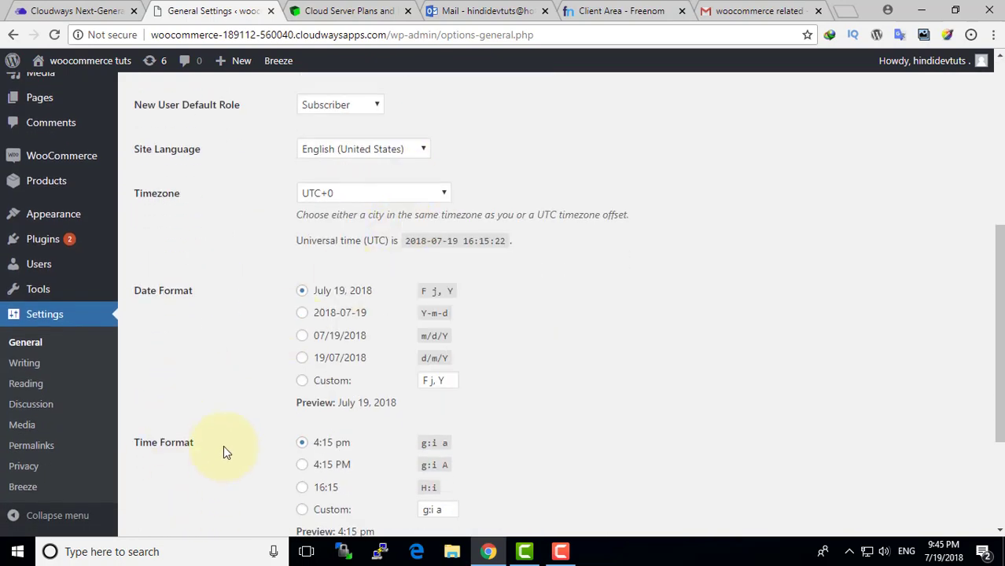
pyautogui.scroll(-3, 223, 445)
pyautogui.click(177, 463)
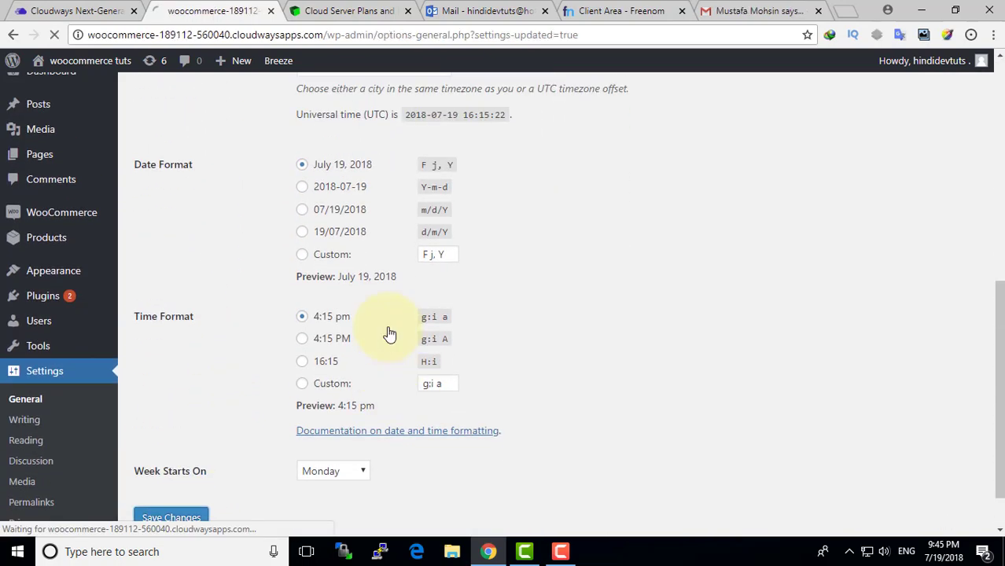
# - Allow anyone to register, set the new user default role to Customer, and save the General settings
pyautogui.scroll(-3, 319, 313)
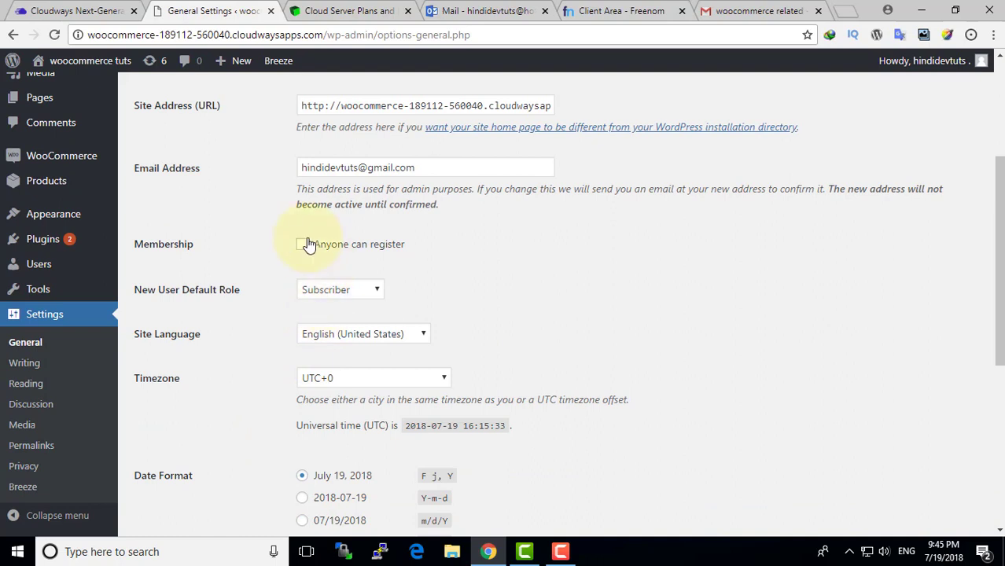
pyautogui.click(314, 292)
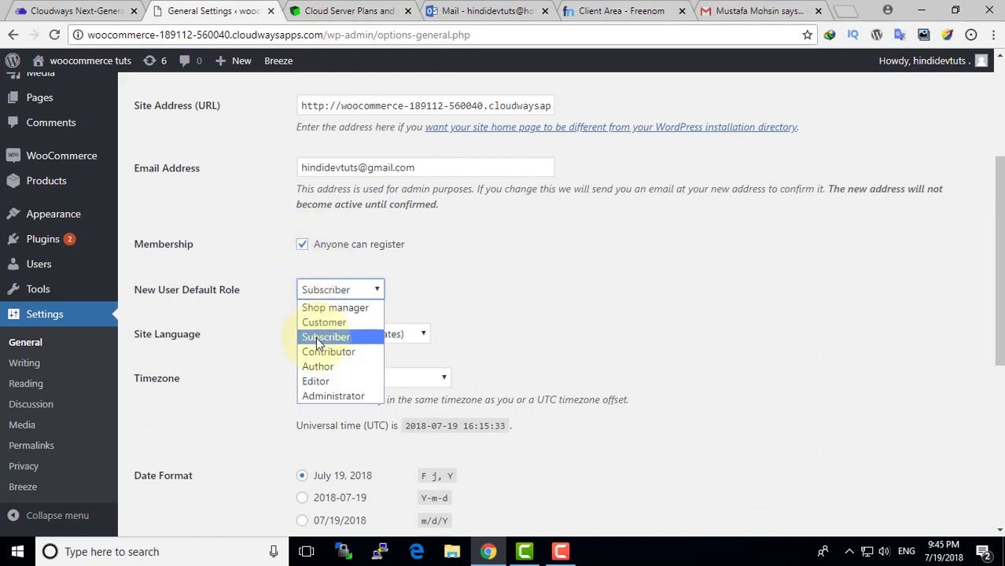
pyautogui.click(324, 322)
pyautogui.scroll(-5, 202, 384)
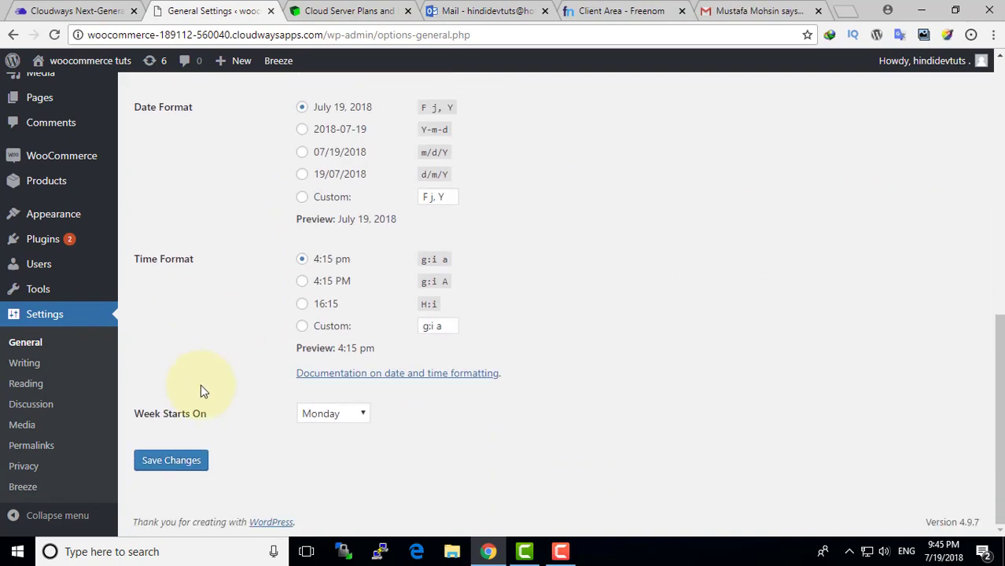
pyautogui.click(171, 459)
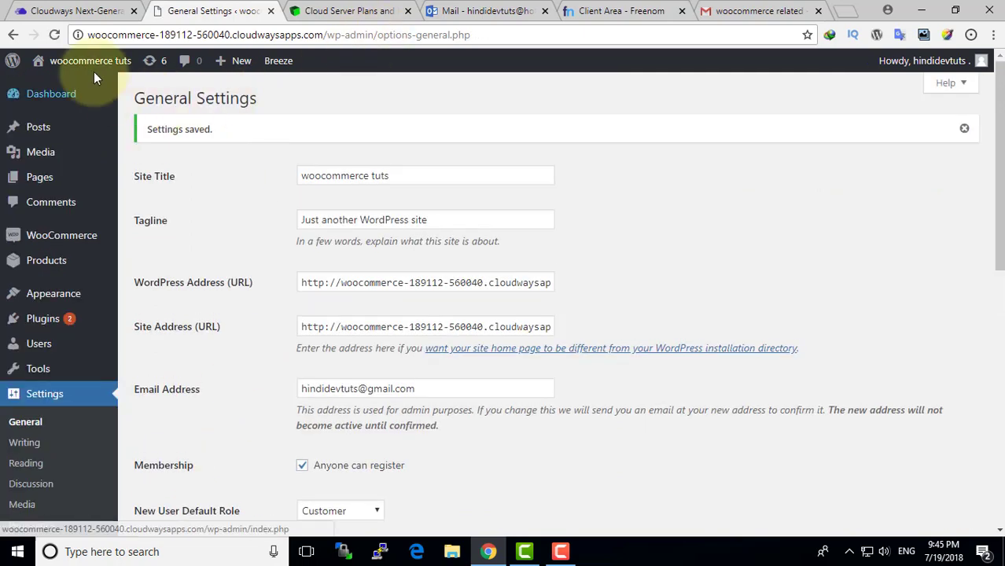
# - Open the store's front end in a new browser tab and look over the homepage down to the footer
pyautogui.moveTo(90, 63)
pyautogui.rightClick(57, 85)
pyautogui.click(92, 93)
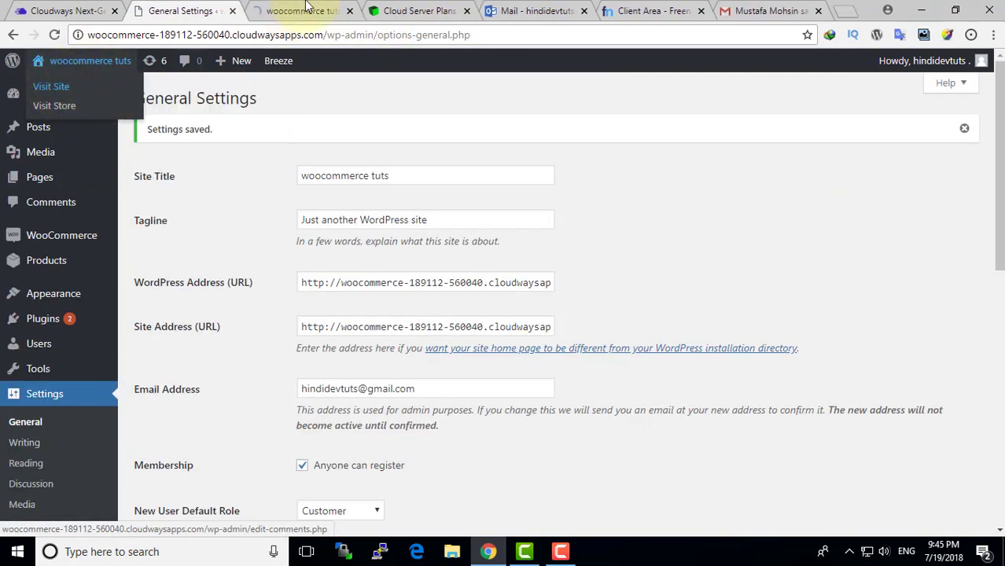
pyautogui.click(307, 8)
pyautogui.scroll(-1, 585, 228)
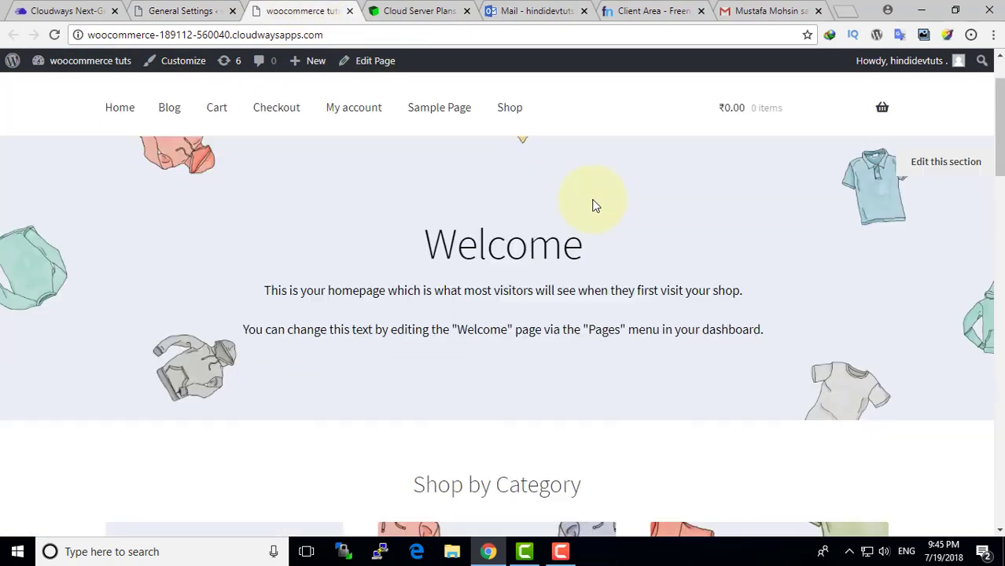
pyautogui.scroll(-20, 593, 205)
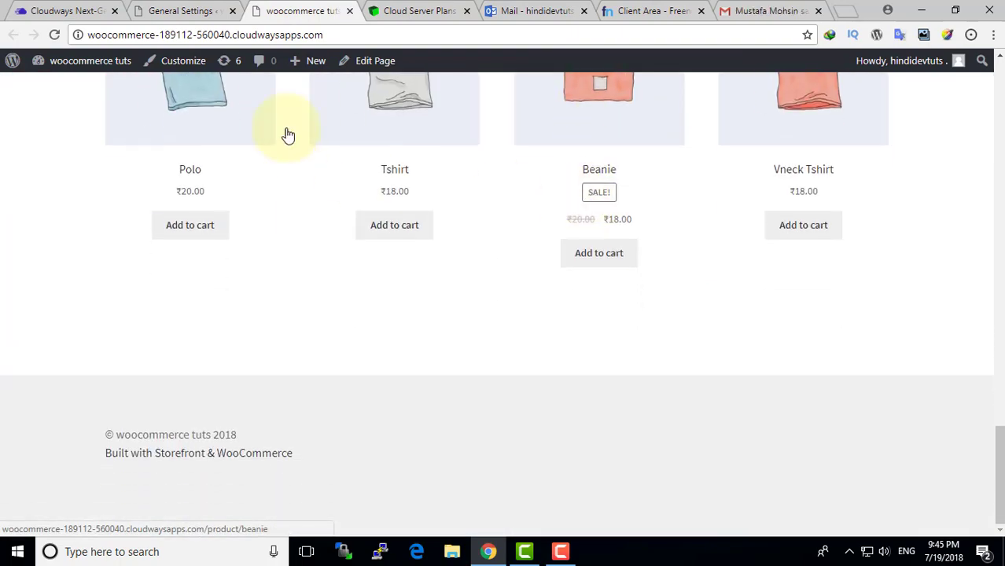
# - Back in the WordPress admin, open the theme upload form, view the Desktop files offered for upload, and close the file chooser
pyautogui.click(180, 10)
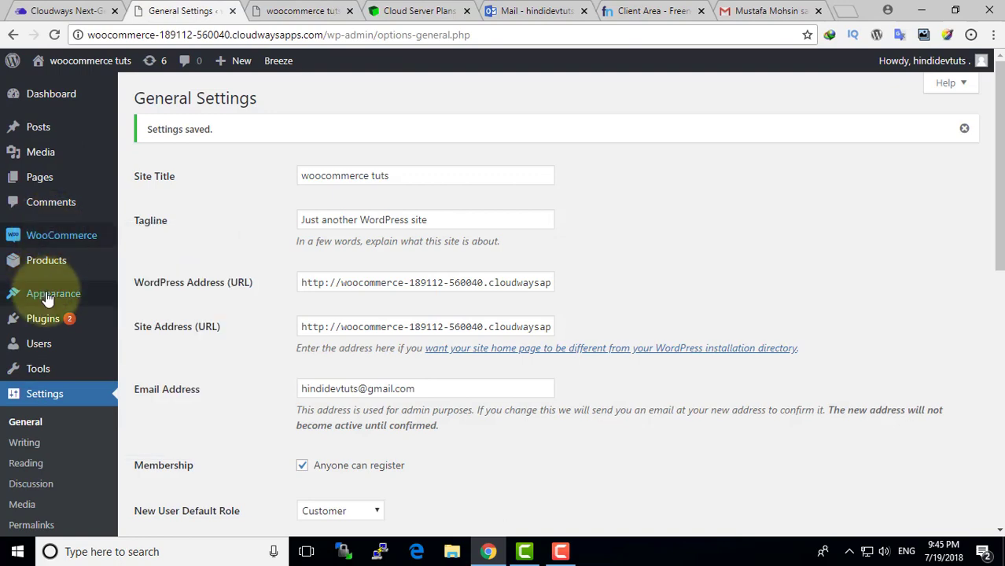
pyautogui.click(179, 294)
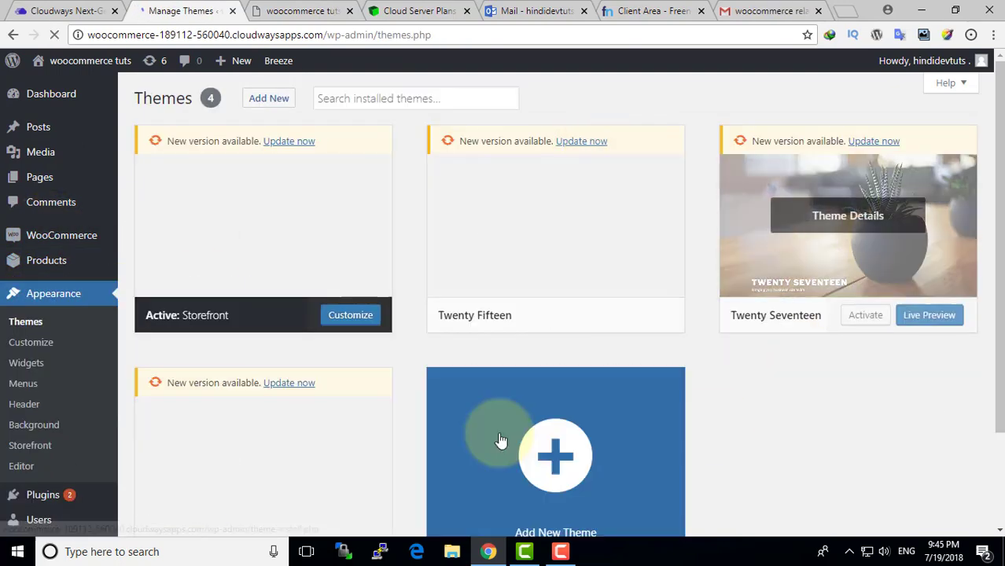
pyautogui.scroll(-3, 550, 397)
pyautogui.click(578, 338)
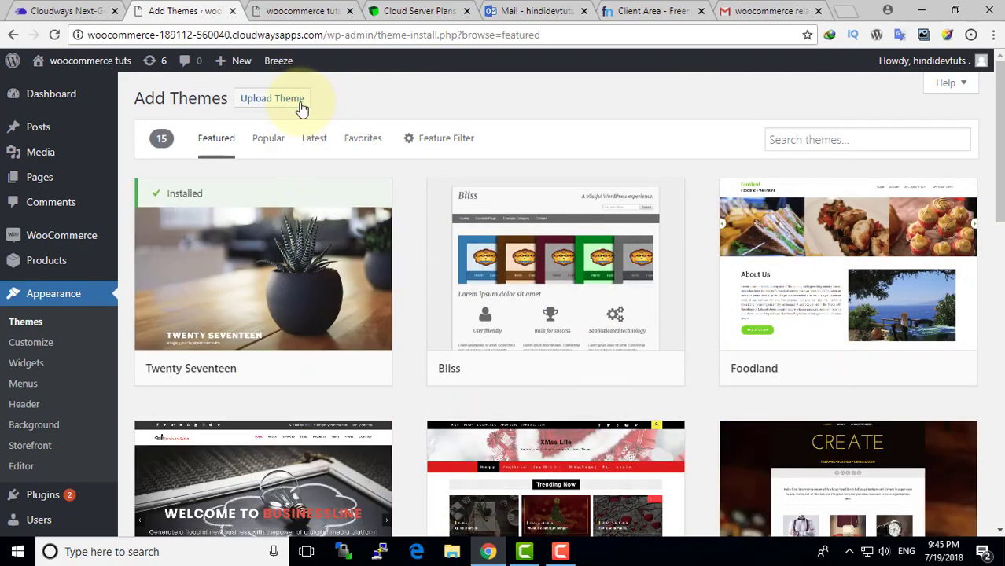
pyautogui.click(301, 107)
pyautogui.click(457, 229)
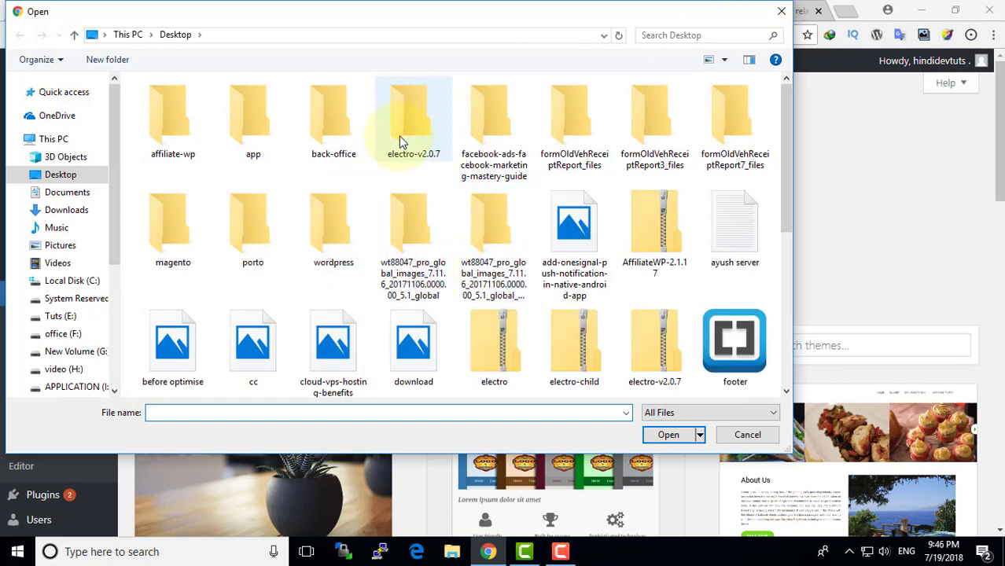
pyautogui.click(780, 11)
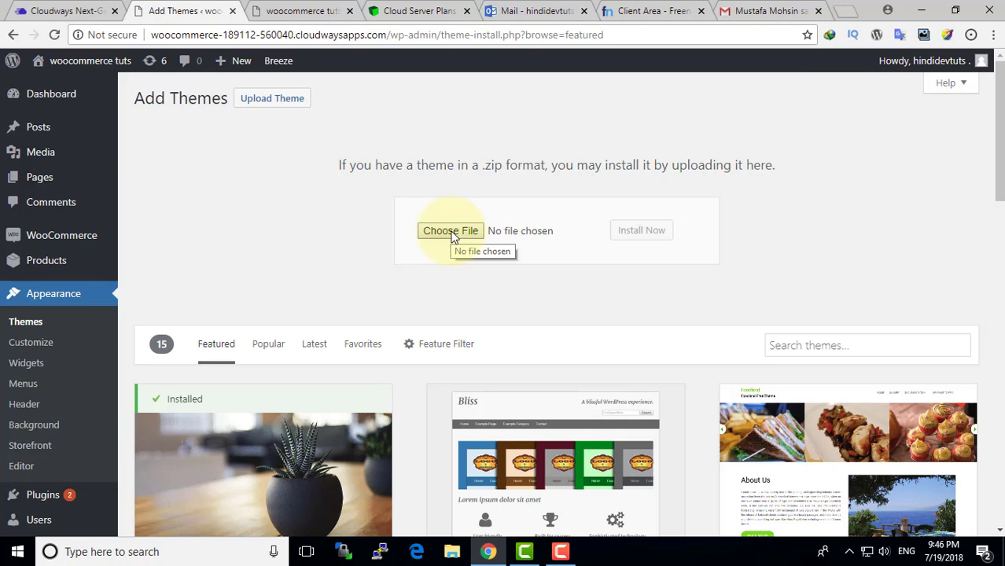
# - Open Domain Management for the application in Cloudways and check the web address the store currently uses
pyautogui.click(59, 8)
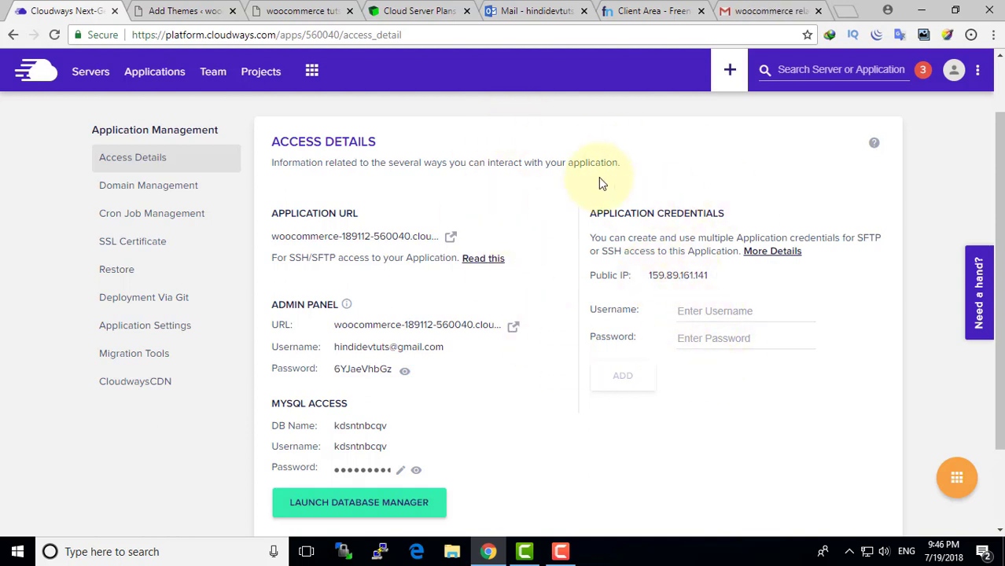
pyautogui.click(166, 190)
pyautogui.click(291, 11)
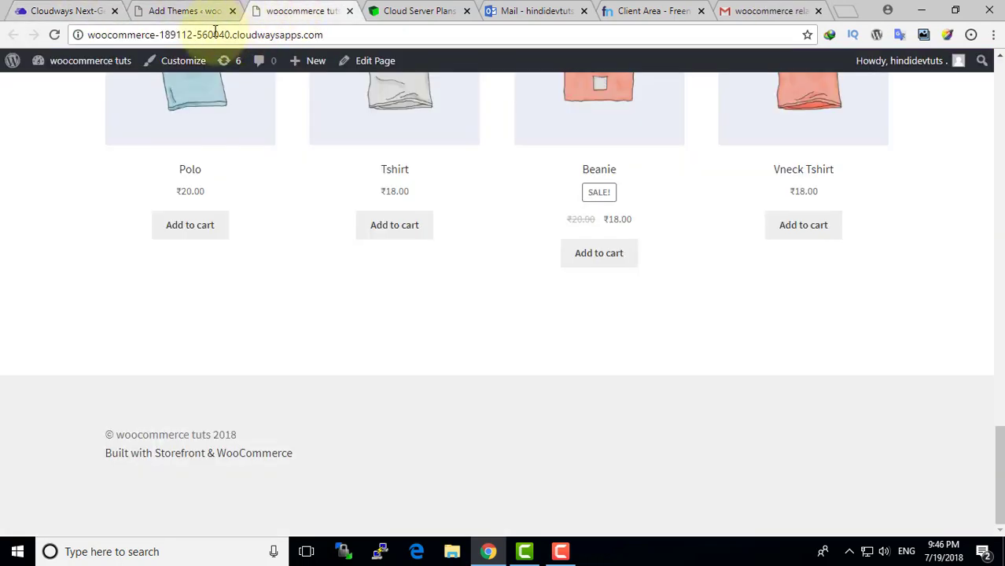
pyautogui.click(330, 35)
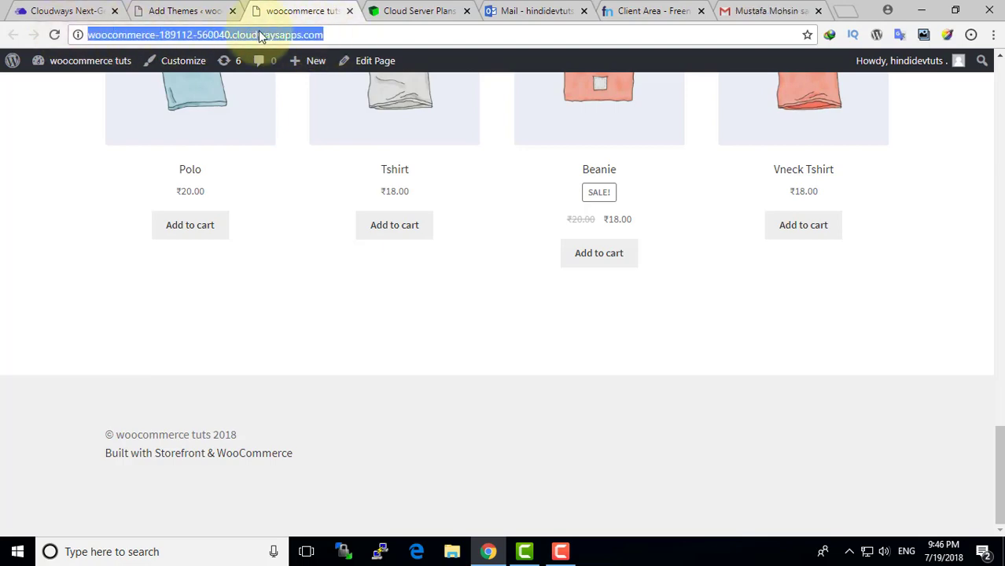
pyautogui.click(186, 10)
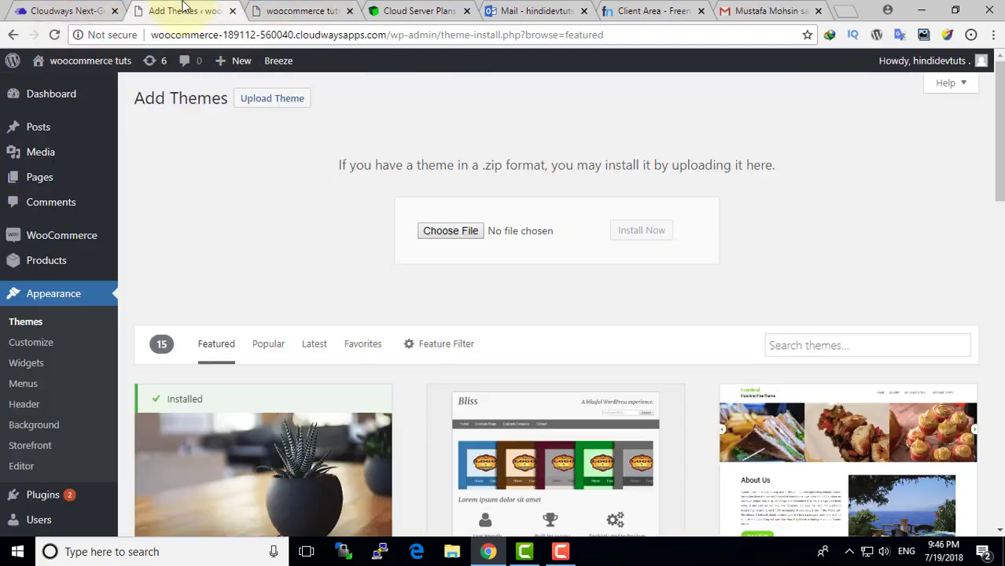
pyautogui.click(66, 11)
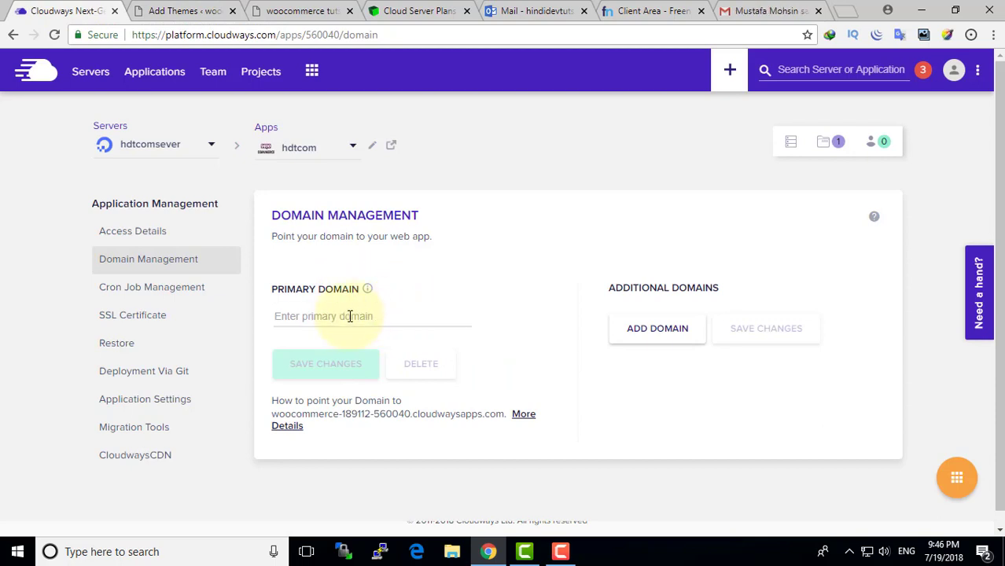
# - Switch to the Freenom client area and copy the domain name kartgesture.tk from its management page
pyautogui.click(647, 11)
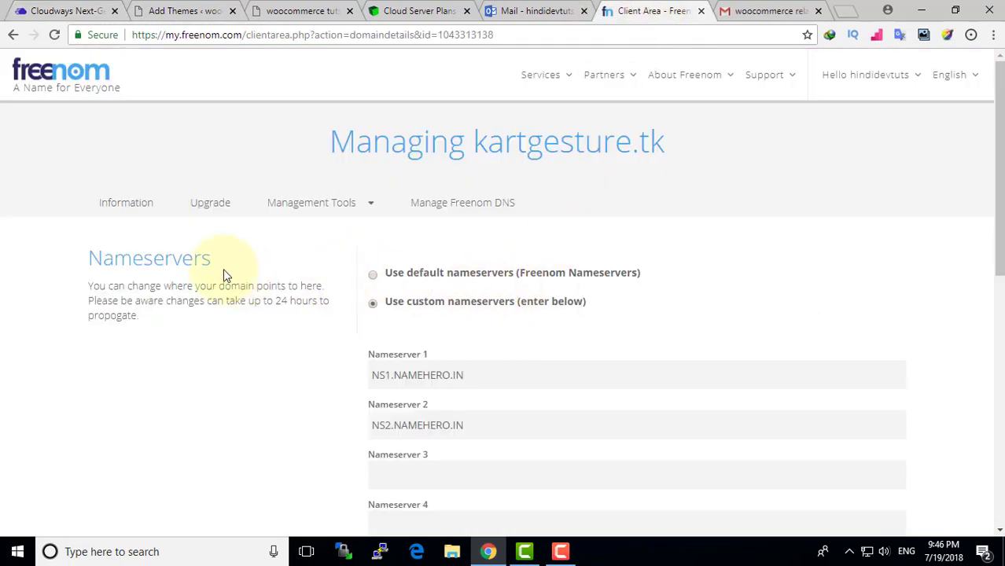
pyautogui.scroll(-2, 467, 309)
pyautogui.scroll(2, 464, 308)
pyautogui.moveTo(479, 147); pyautogui.dragTo(679, 148)
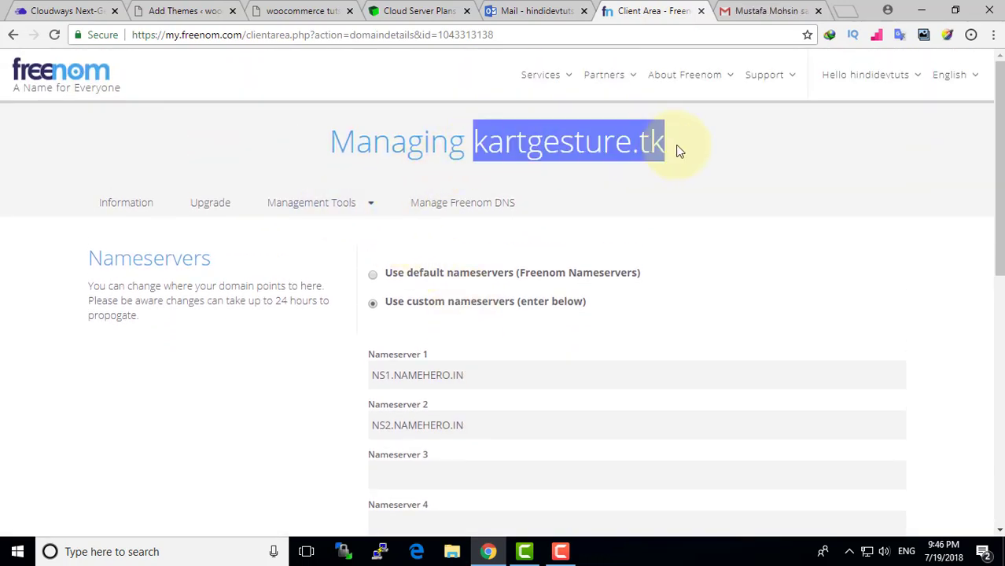
pyautogui.rightClick(657, 153)
pyautogui.click(668, 154)
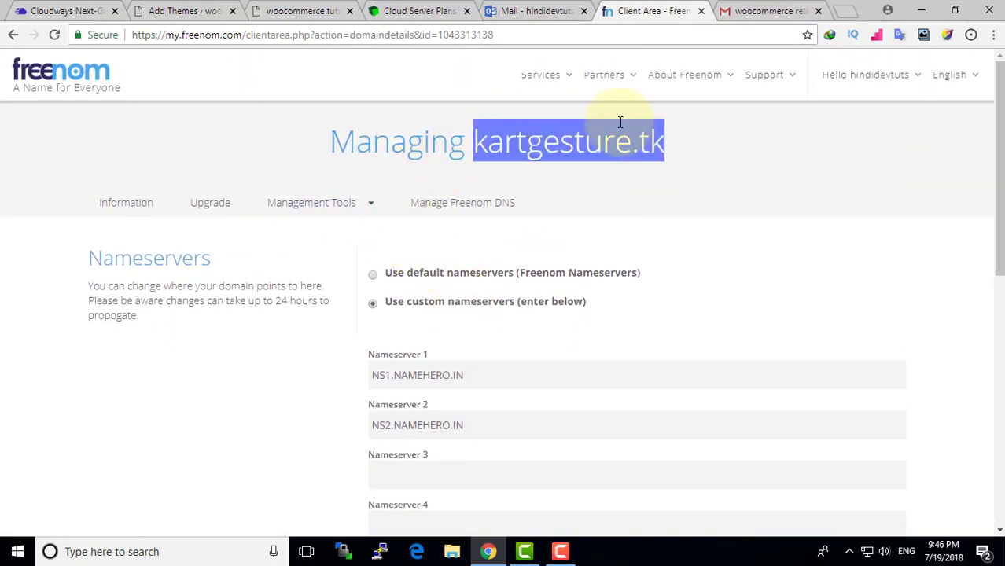
# - Back in Cloudways Domain Management, set the application's primary domain to kartgesture.tk, save it, and open an empty additional domain entry
pyautogui.click(191, 9)
pyautogui.click(102, 9)
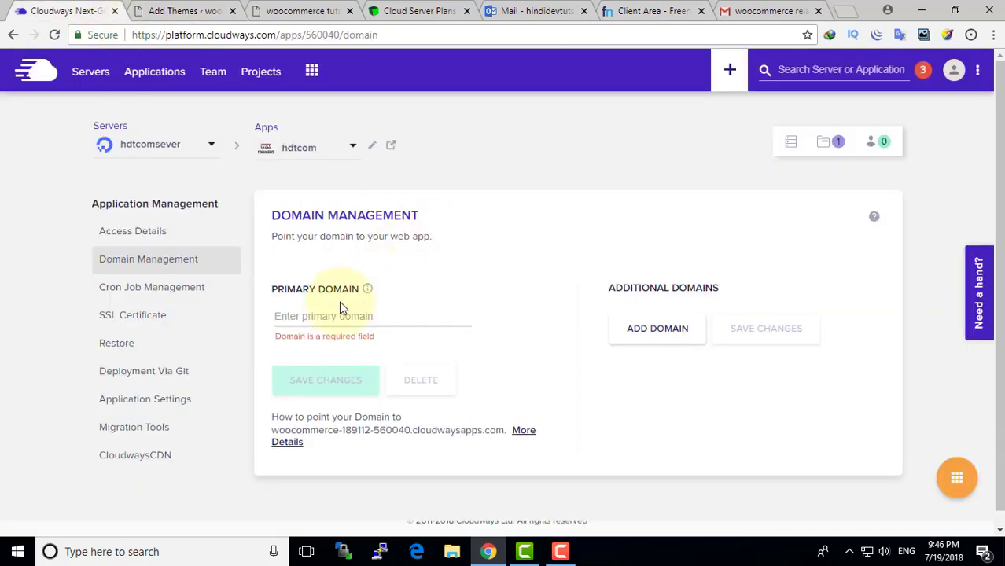
pyautogui.hotkey('ctrl', 'v')
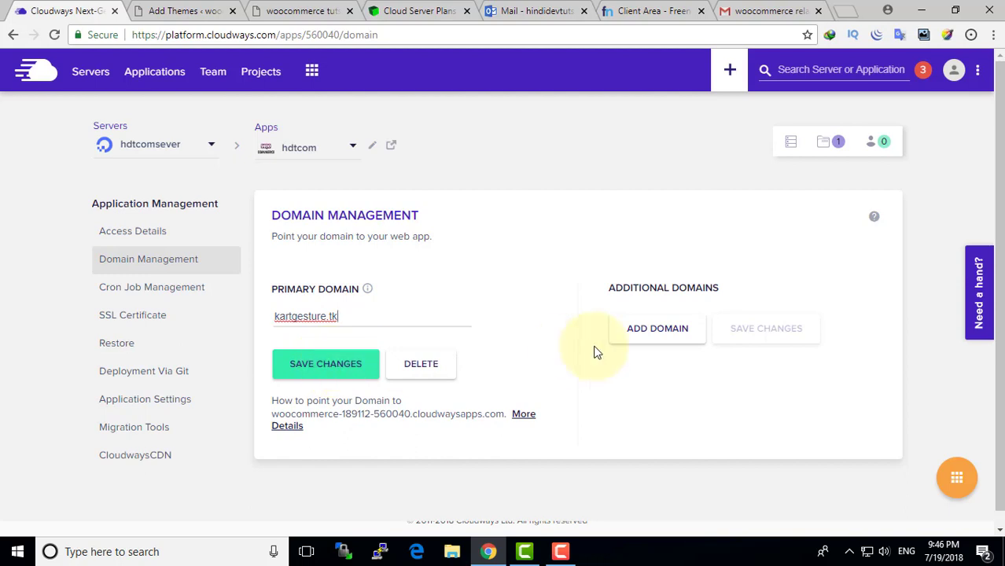
pyautogui.click(657, 330)
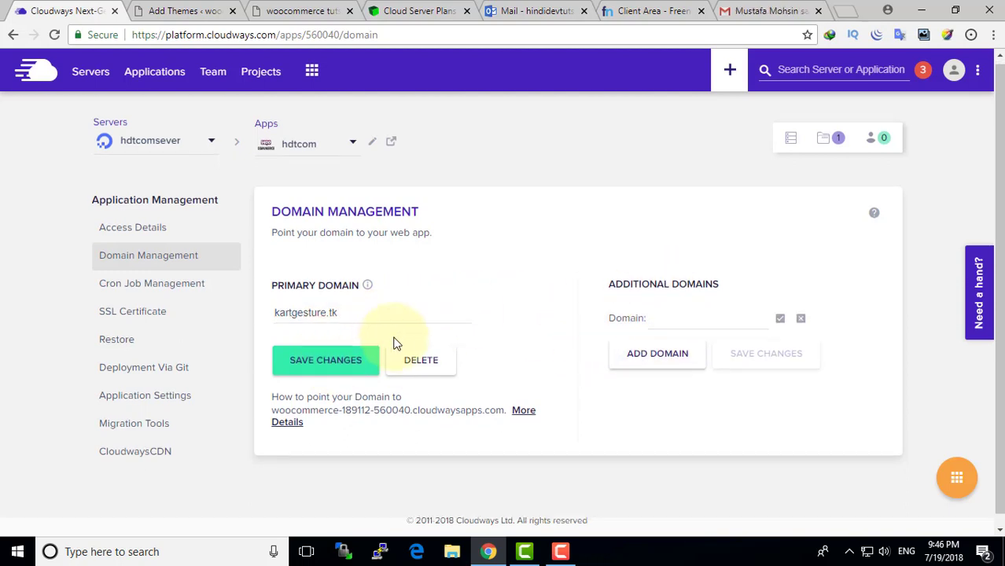
pyautogui.click(325, 352)
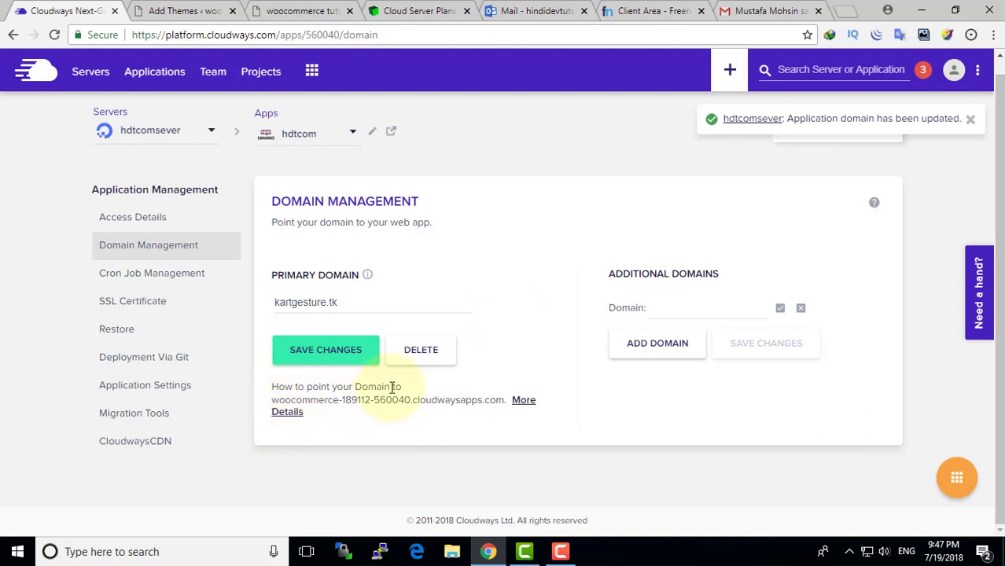
# - Open the Cloudways help guide on pointing a domain and read through the domain mapping steps to the registrar A record section
pyautogui.click(524, 401)
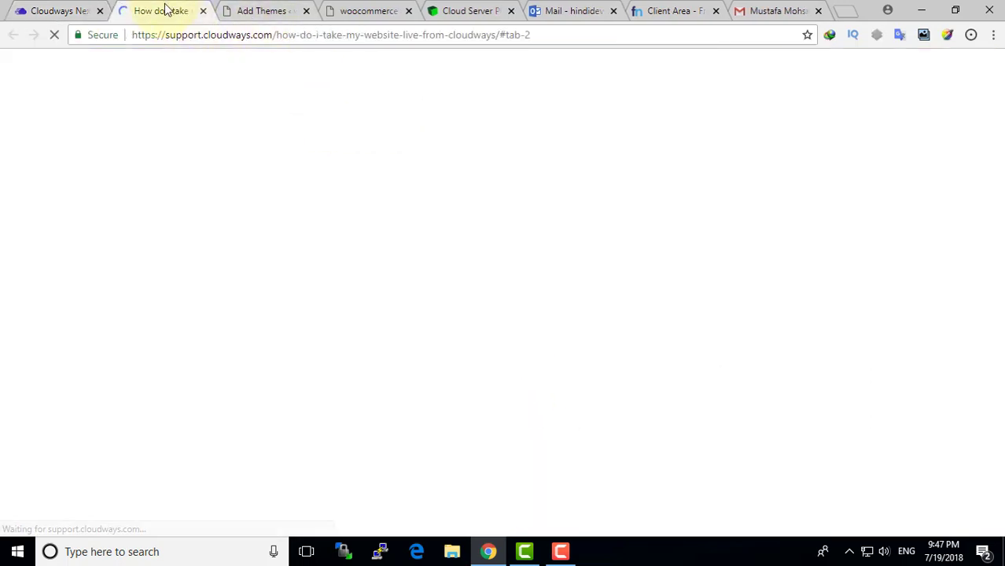
pyautogui.scroll(-6, 318, 344)
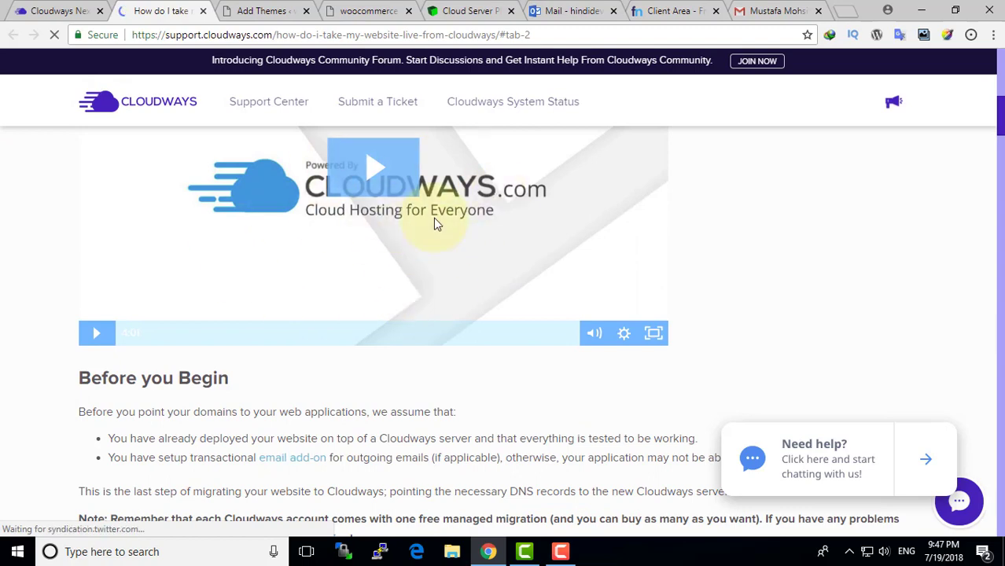
pyautogui.scroll(-5, 433, 220)
pyautogui.scroll(-6, 433, 218)
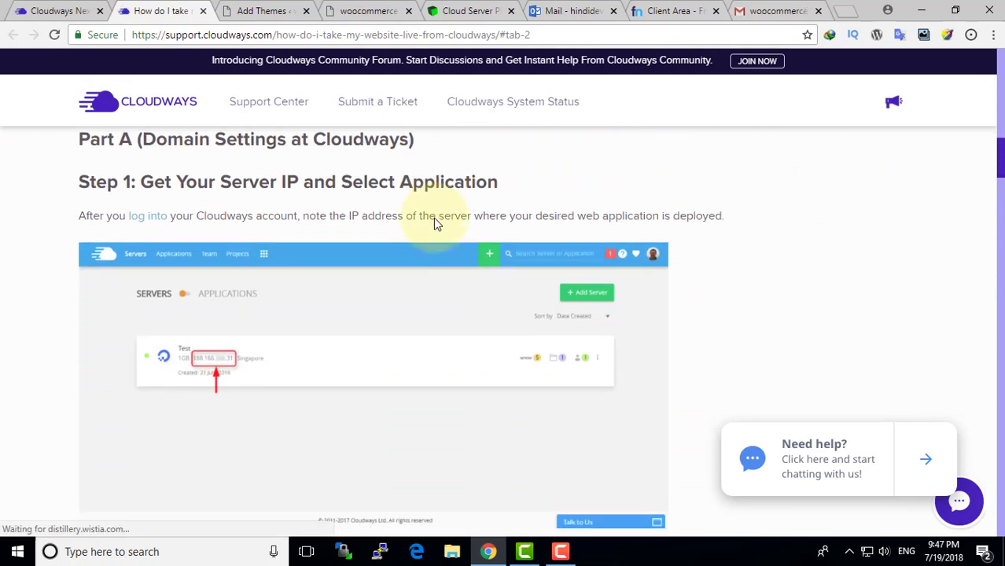
pyautogui.scroll(-4, 431, 275)
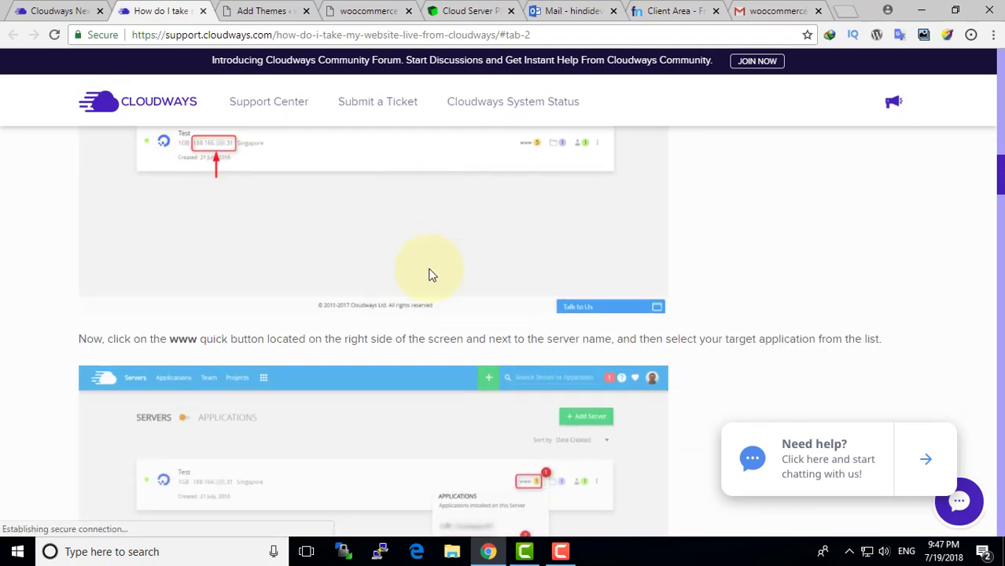
pyautogui.scroll(-2, 430, 275)
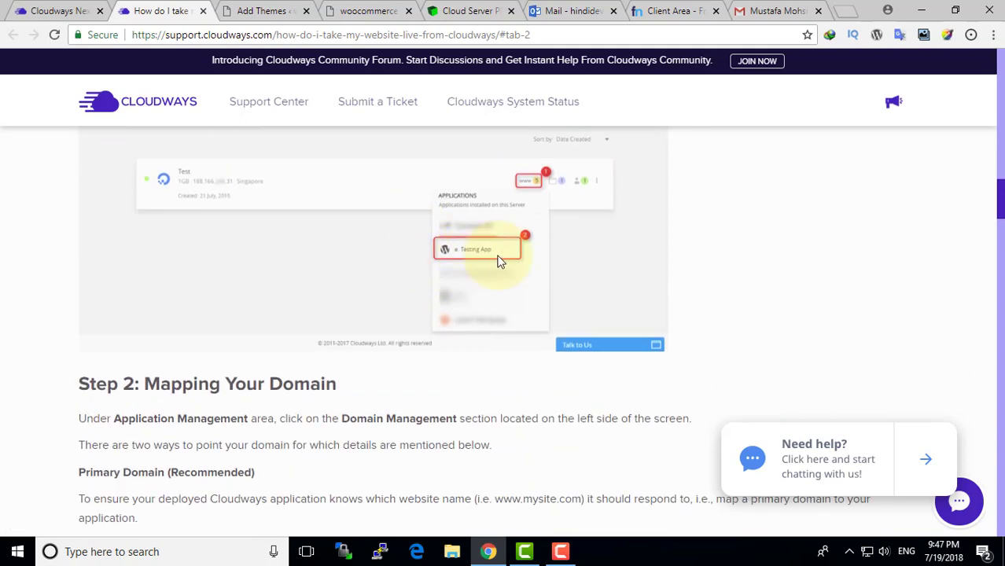
pyautogui.scroll(-5, 325, 290)
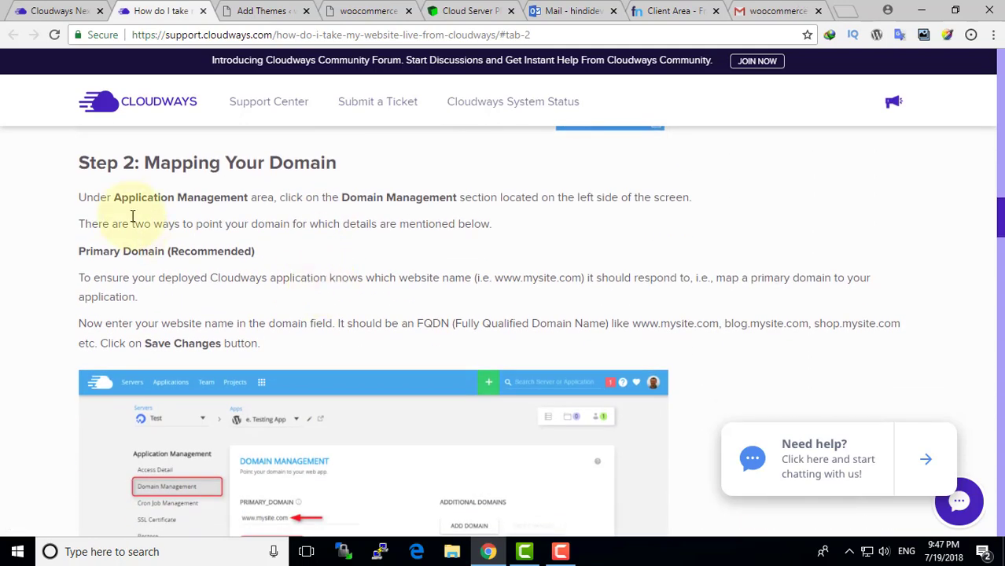
pyautogui.scroll(-2, 373, 372)
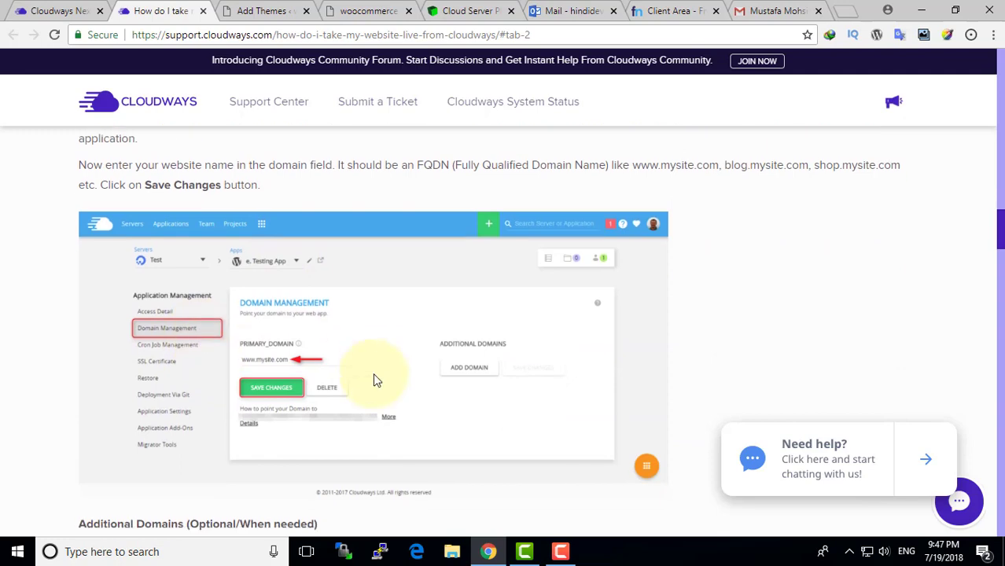
pyautogui.scroll(-5, 406, 346)
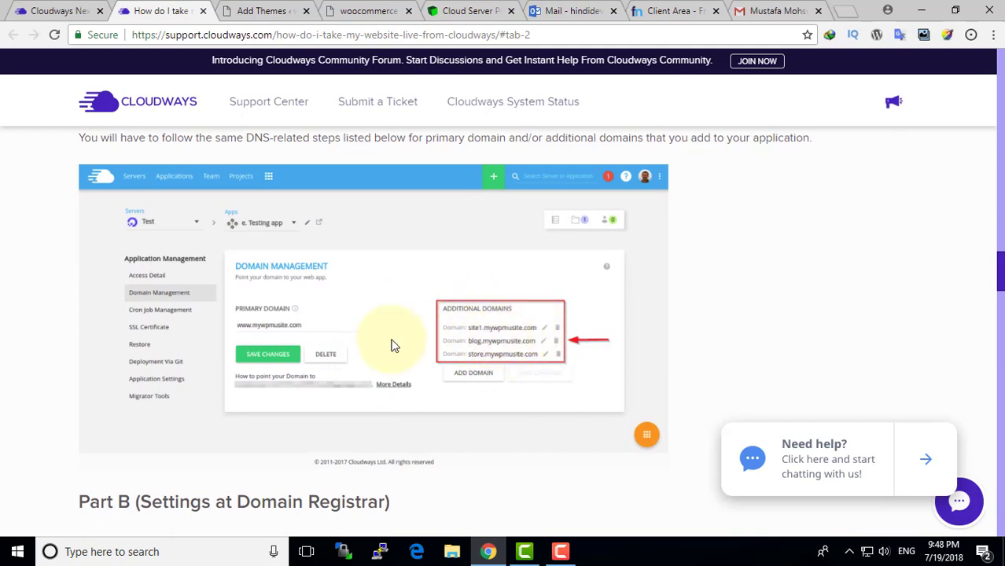
pyautogui.scroll(-4, 392, 343)
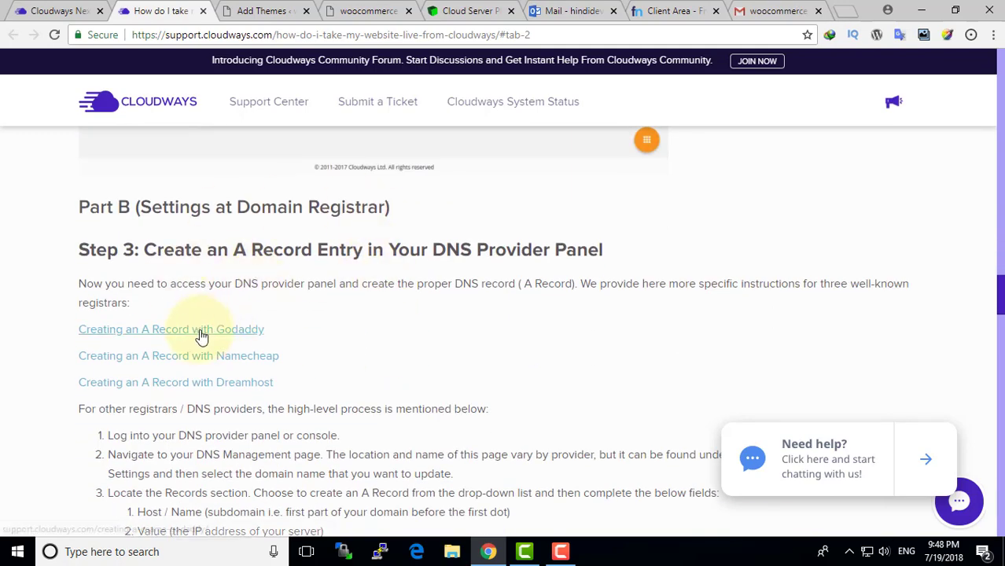
# - Open the guide on creating an A record with GoDaddy and read its steps for choosing the domain and adding the record
pyautogui.click(227, 336)
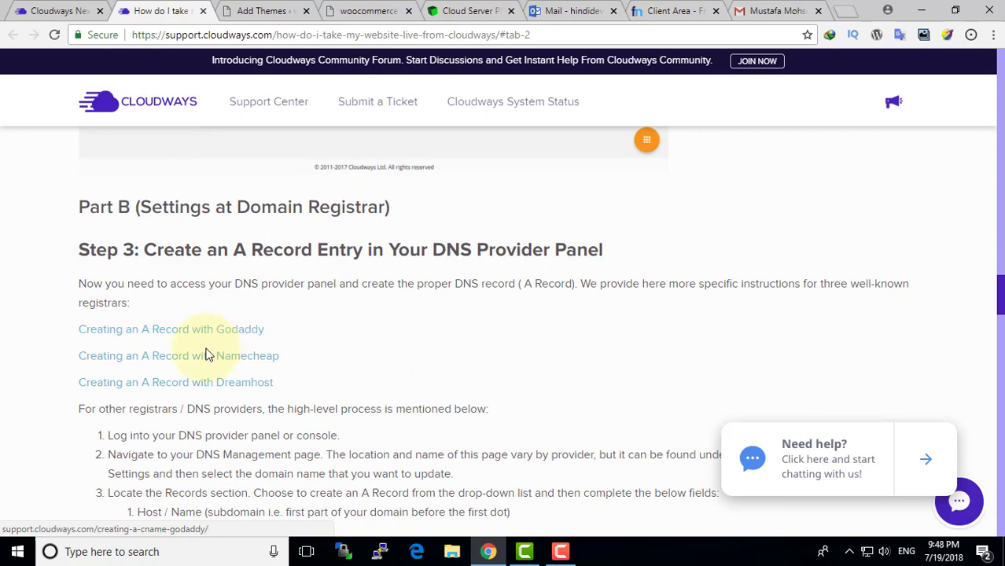
pyautogui.scroll(-5, 350, 369)
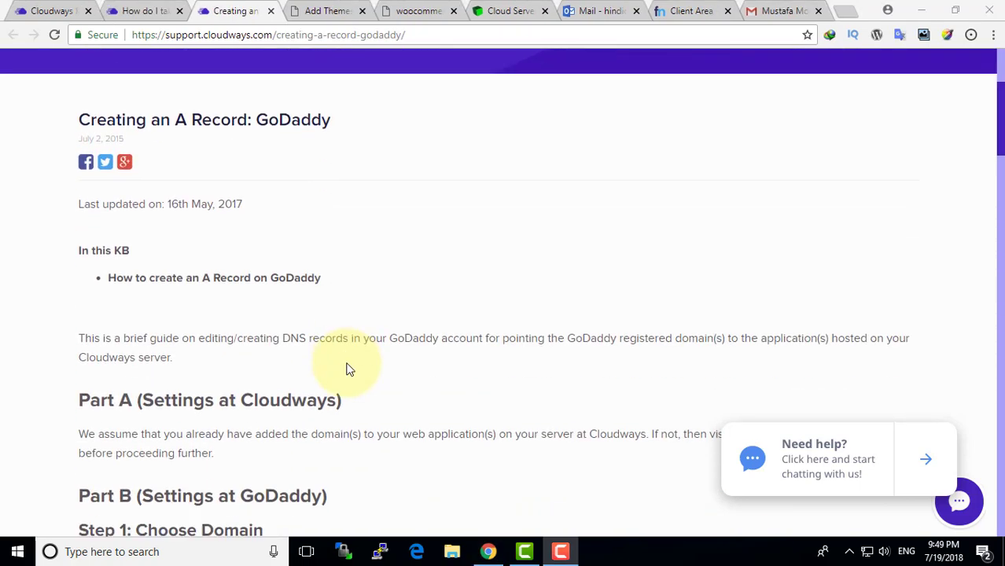
pyautogui.scroll(-4, 350, 369)
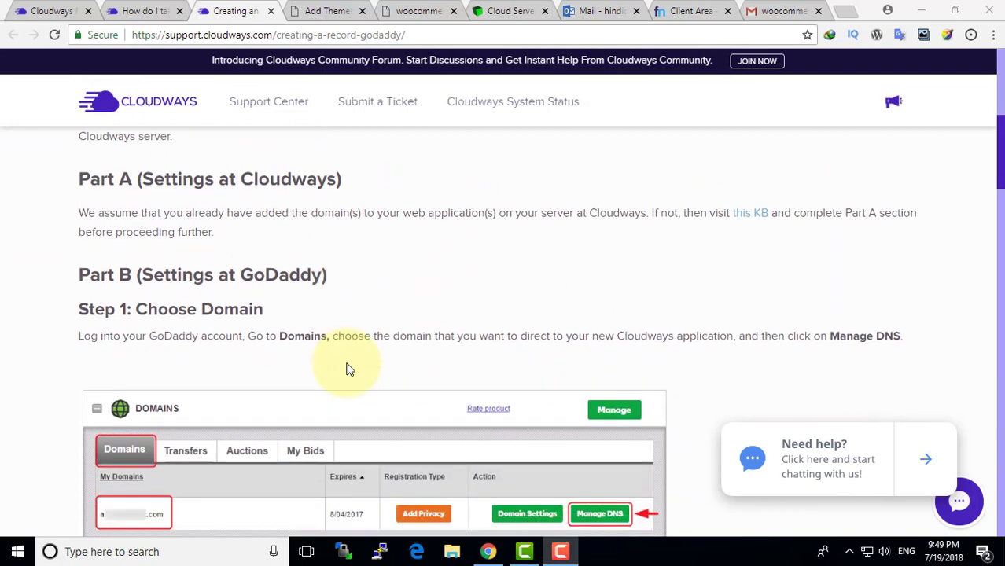
pyautogui.scroll(-3, 469, 346)
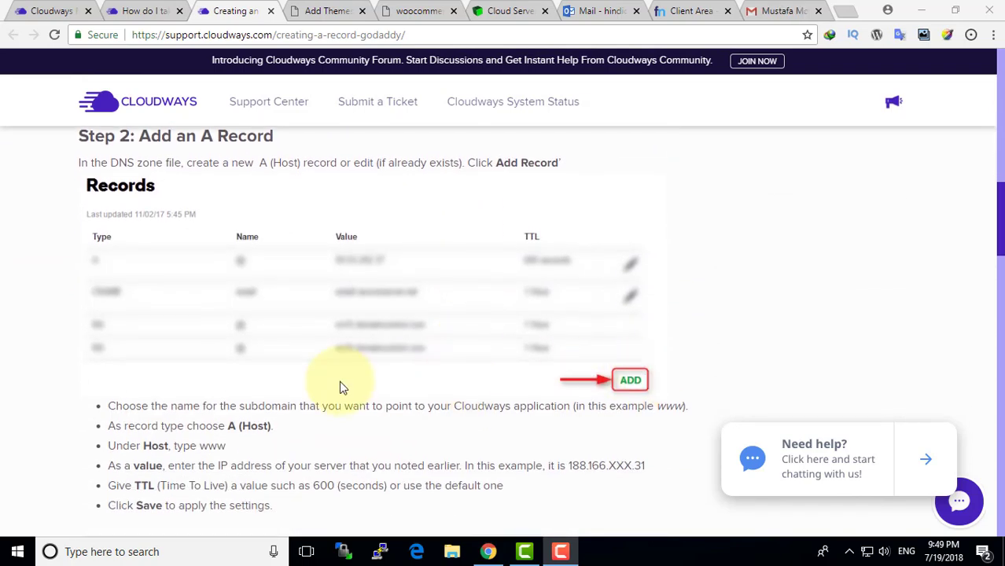
pyautogui.scroll(-2, 236, 338)
pyautogui.scroll(-2, 204, 326)
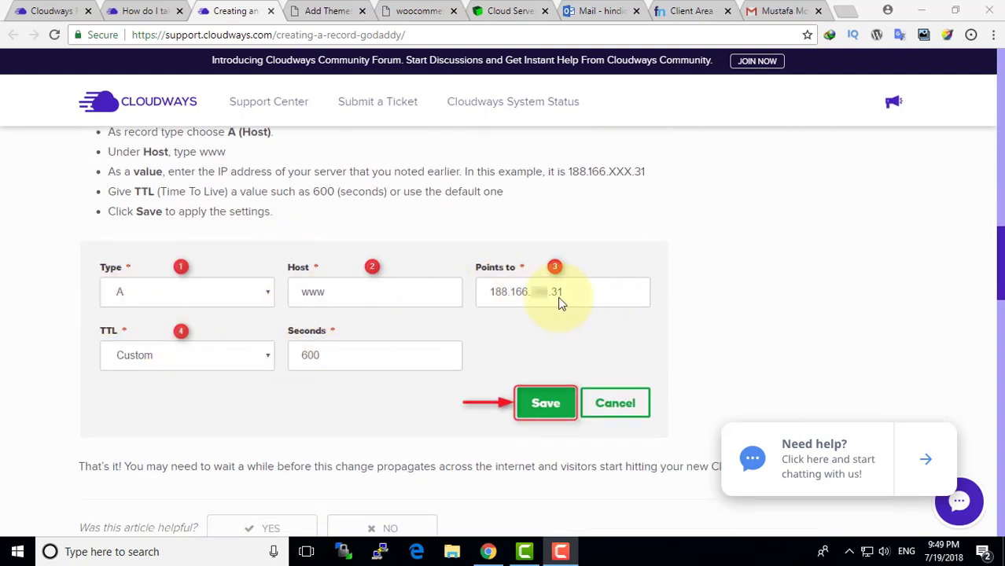
pyautogui.scroll(-3, 437, 340)
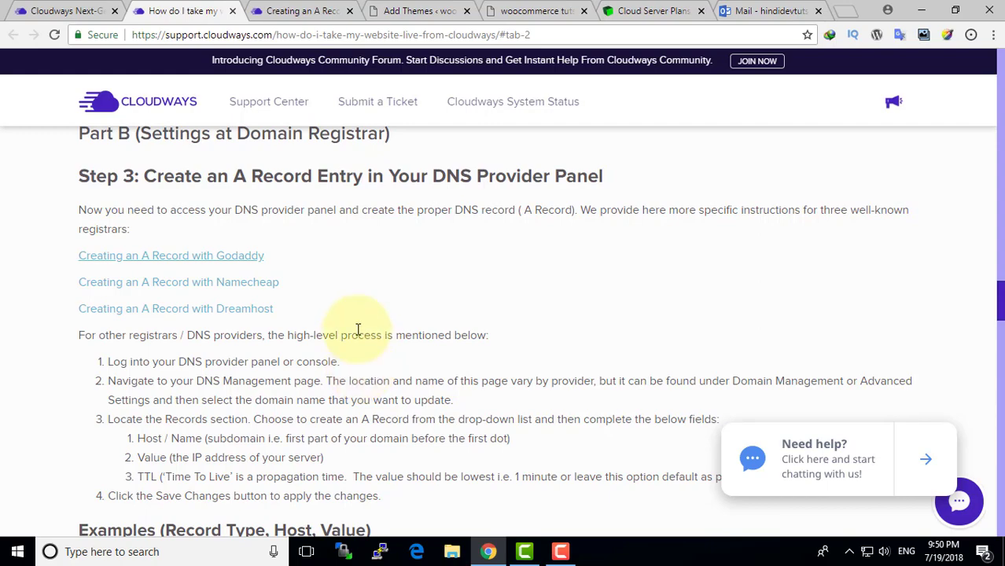
# - Return to the start of the guide on taking a website live and open the Cloudways Support Center home page
pyautogui.scroll(5, 359, 331)
pyautogui.scroll(15, 360, 332)
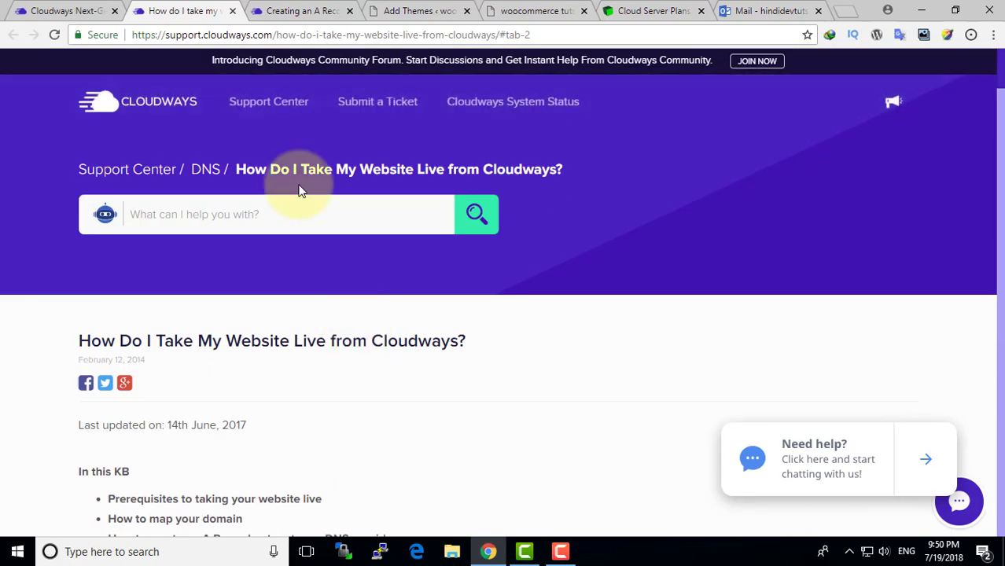
pyautogui.click(163, 105)
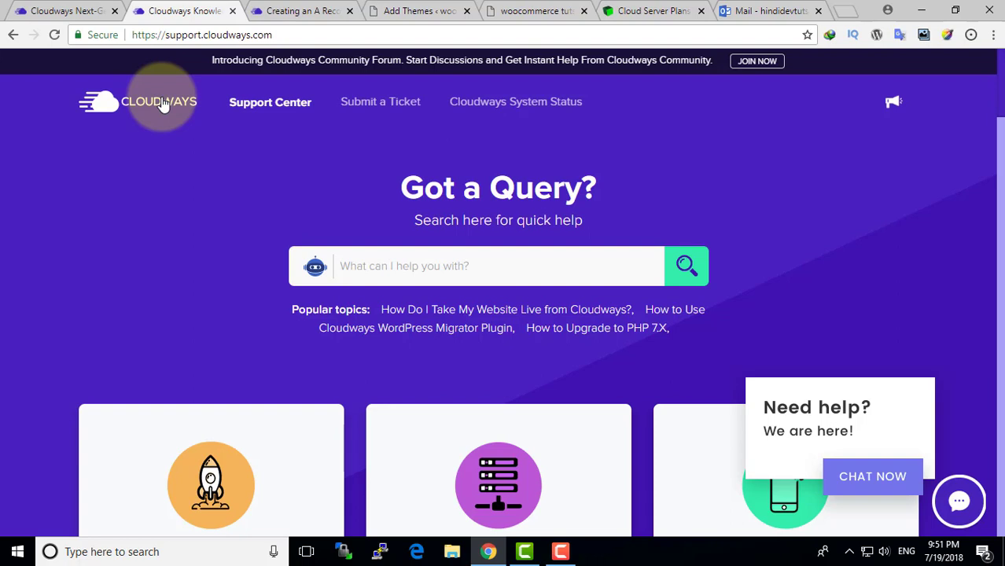
pyautogui.press('F10')
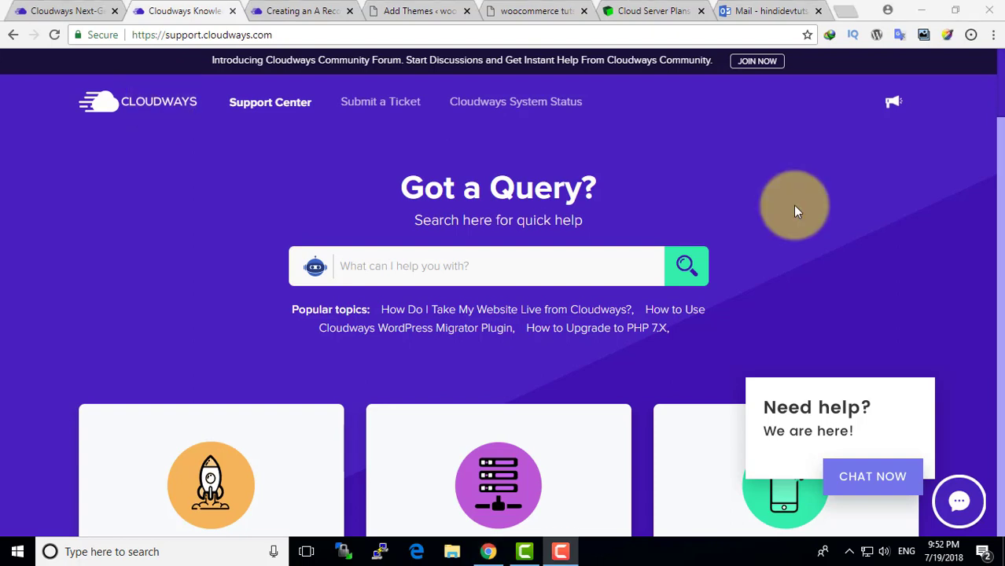